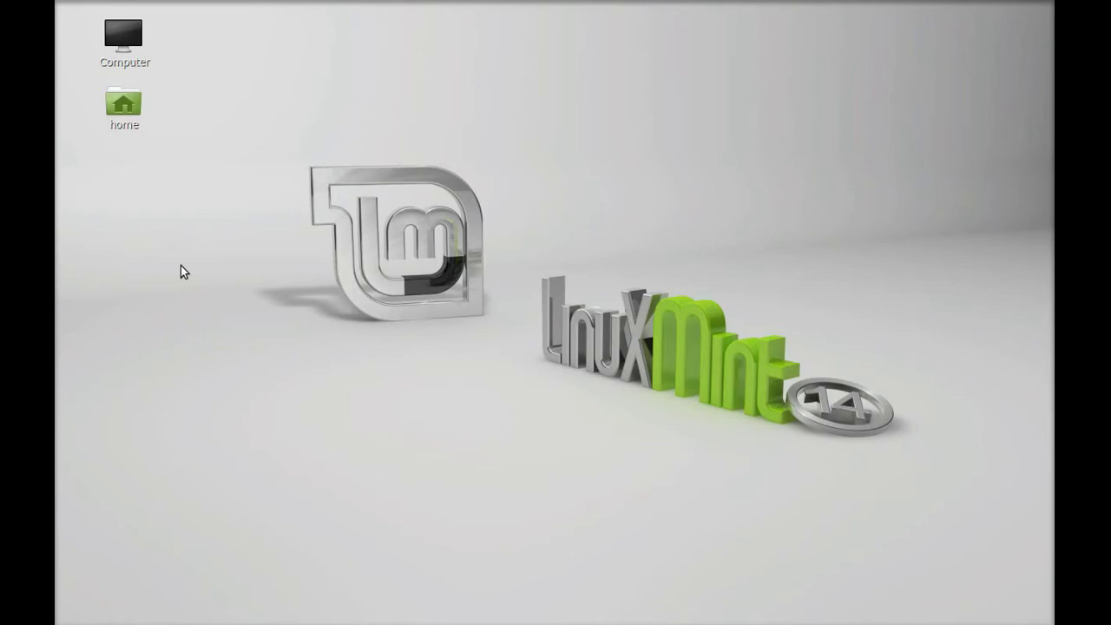
# Launch Firefox Web Browser from the Cinnamon menu's Internet category.
pyautogui.press('super')
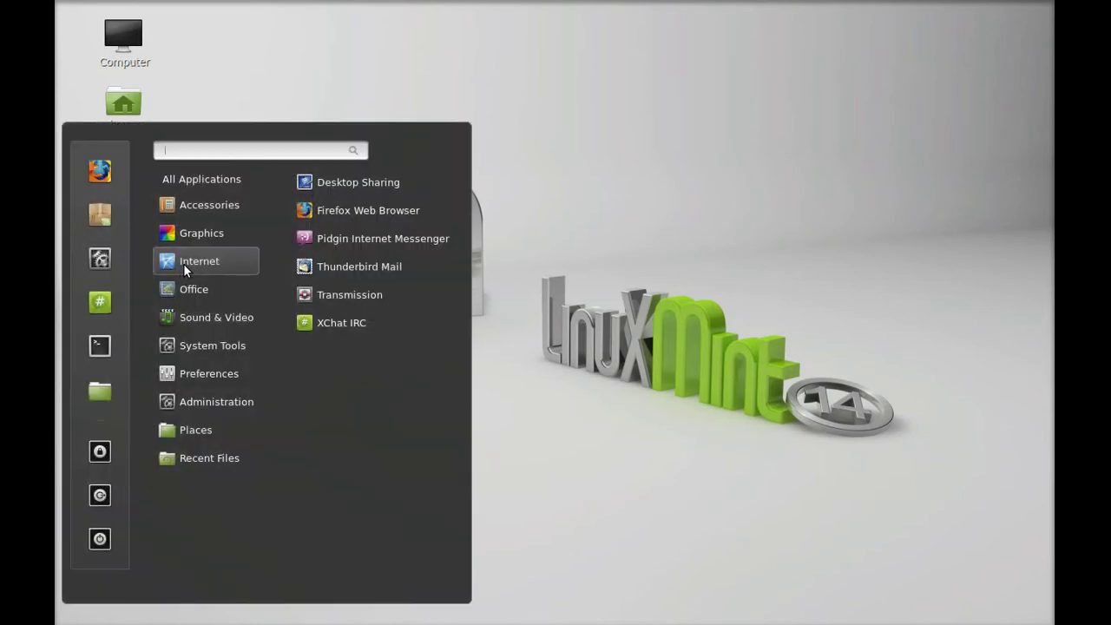
pyautogui.click(332, 213)
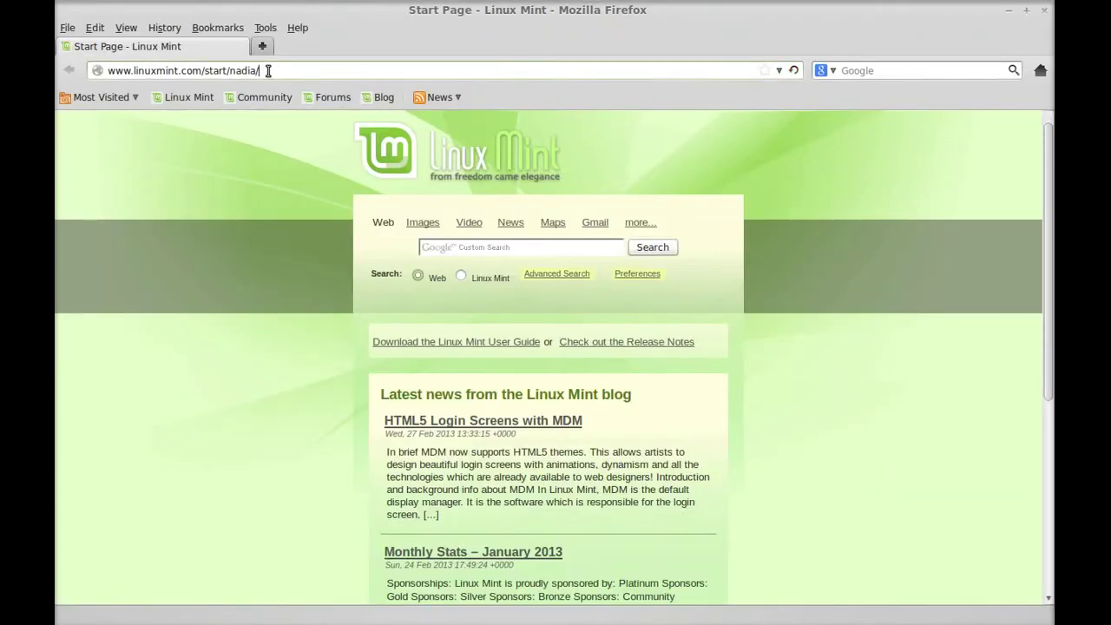
# Go to okidata.com and open its DRIVERS page.
pyautogui.click(268, 70)
pyautogui.write('okidata.com/')
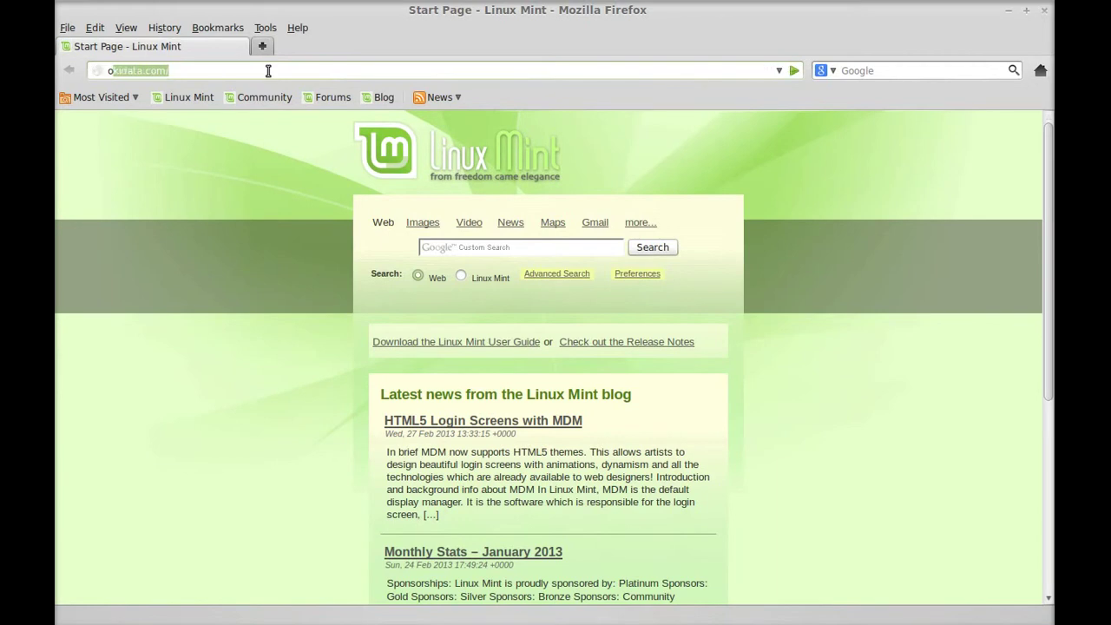
pyautogui.press('Return')
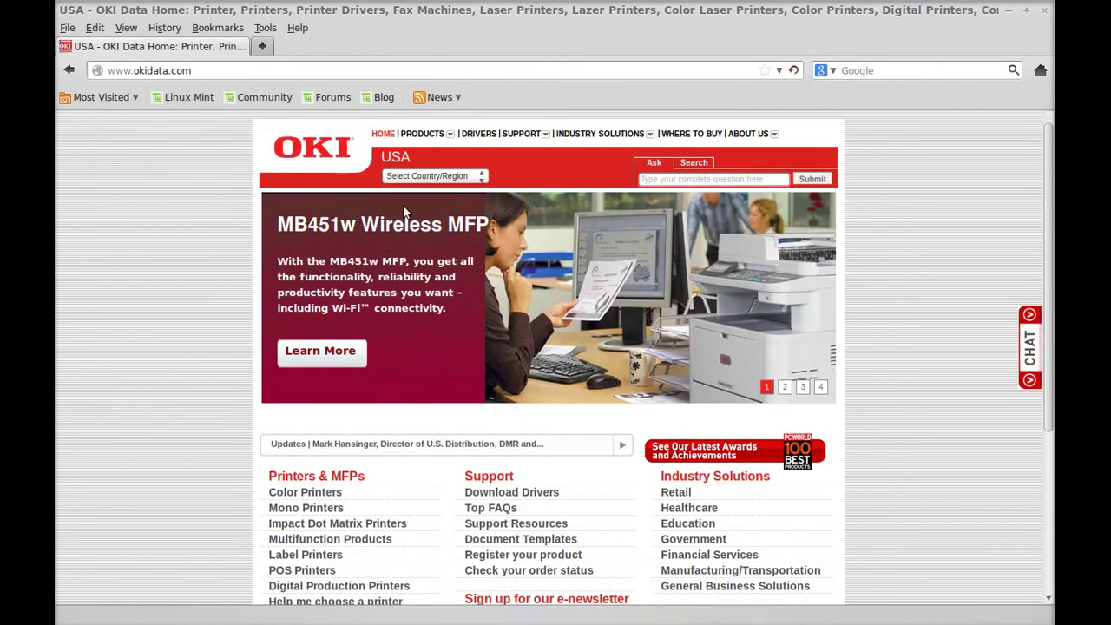
pyautogui.click(483, 135)
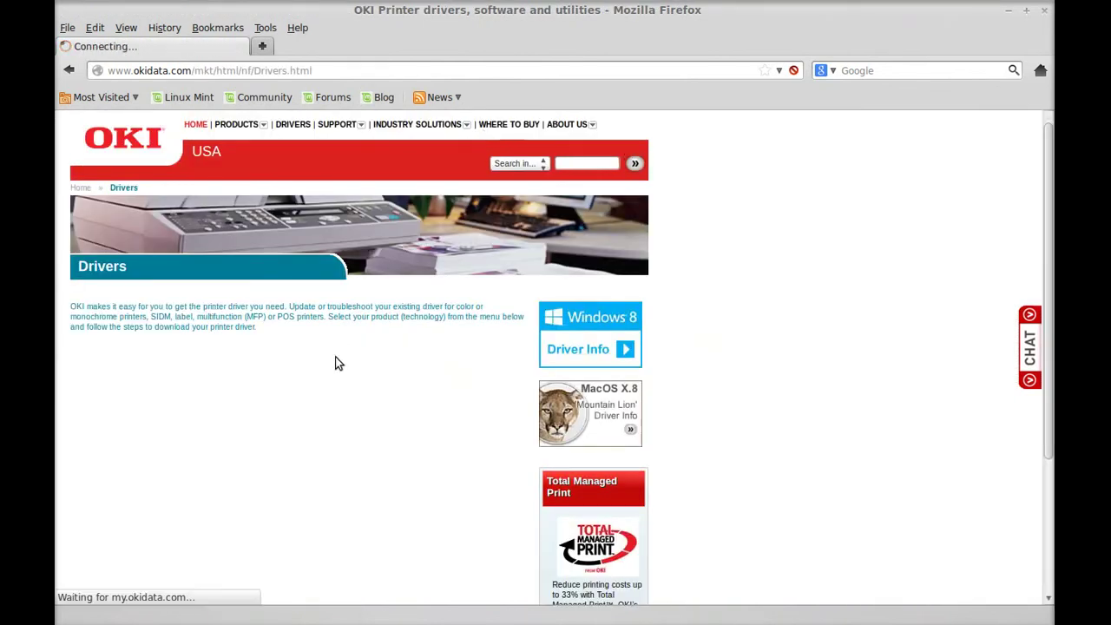
# Set the driver finder to Color Page Printer technology and model C330dn.
pyautogui.click(304, 415)
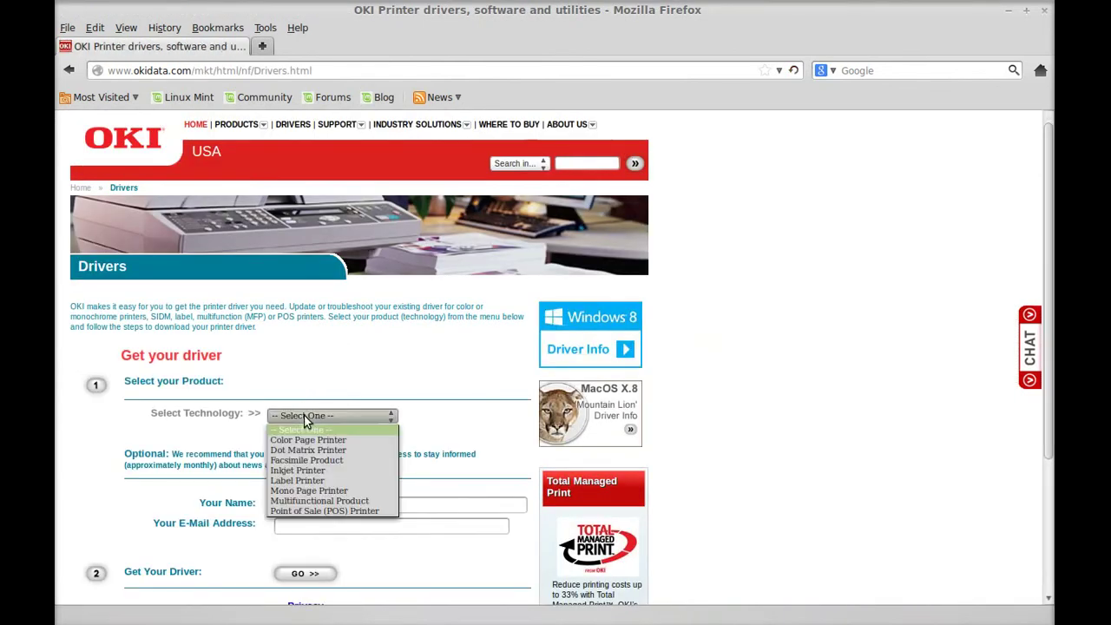
pyautogui.click(304, 440)
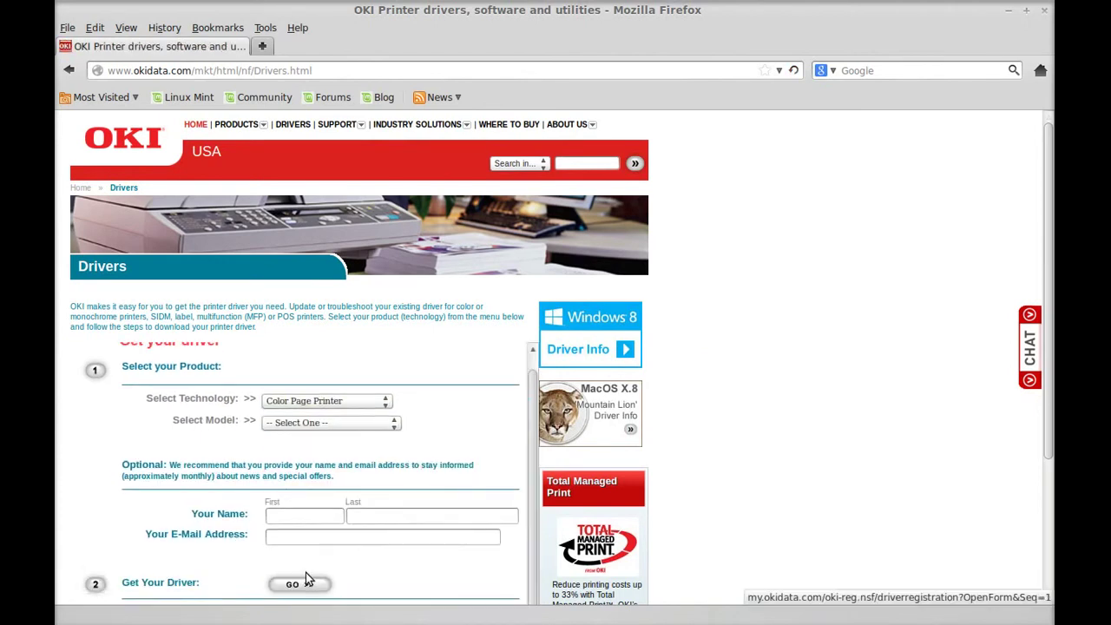
pyautogui.click(351, 427)
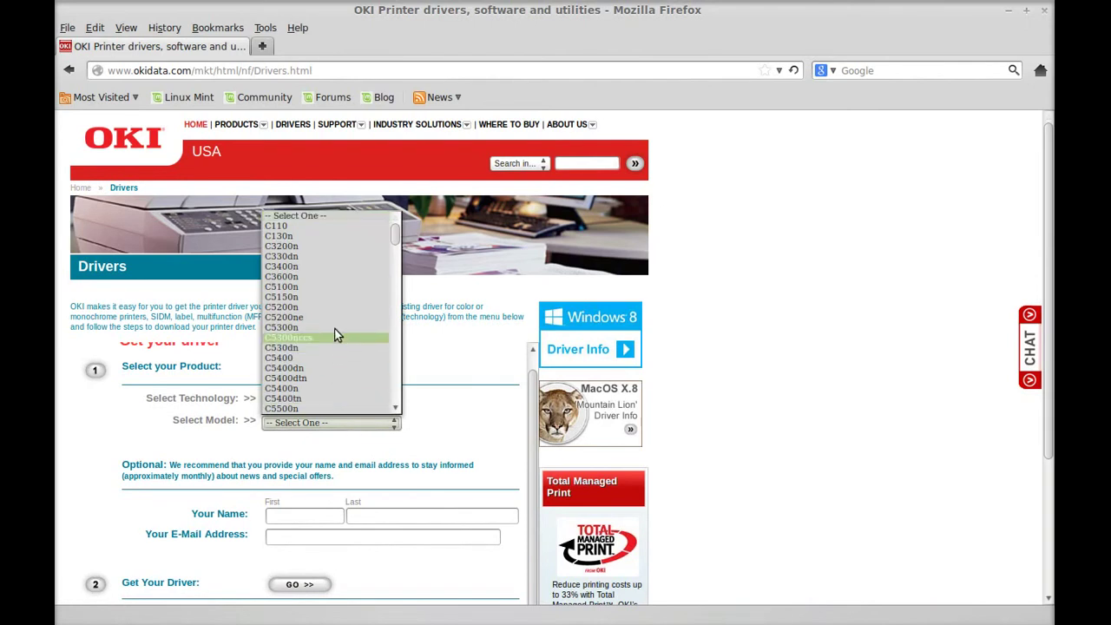
pyautogui.click(331, 256)
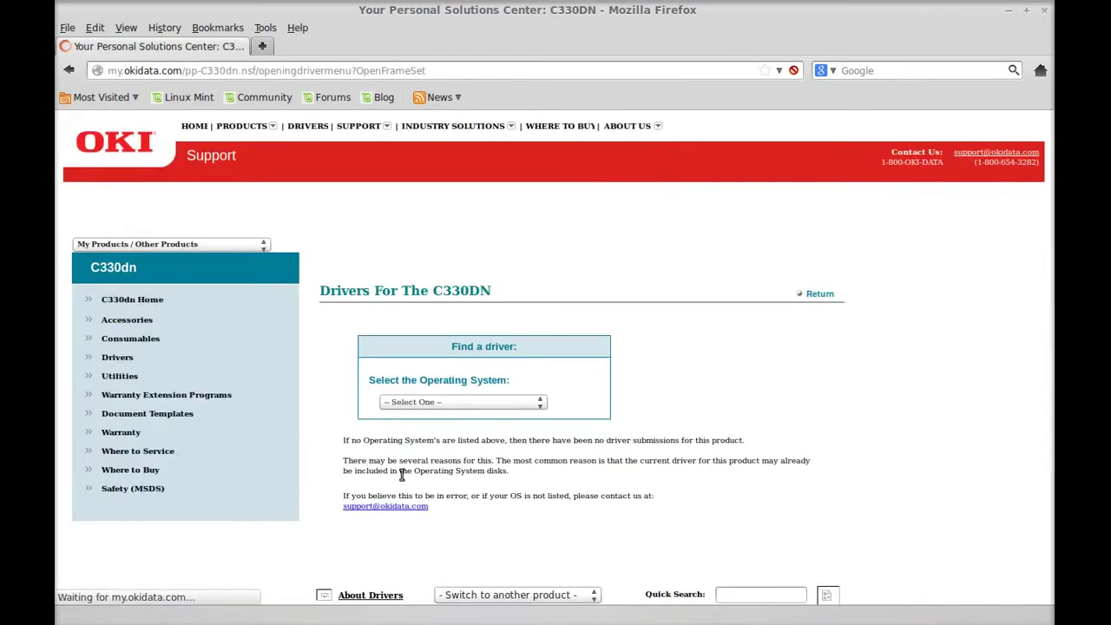
# Choose Linux Kernel 2.6 and open the English C330 Linux CUPS PostScript Driver page.
pyautogui.click(471, 402)
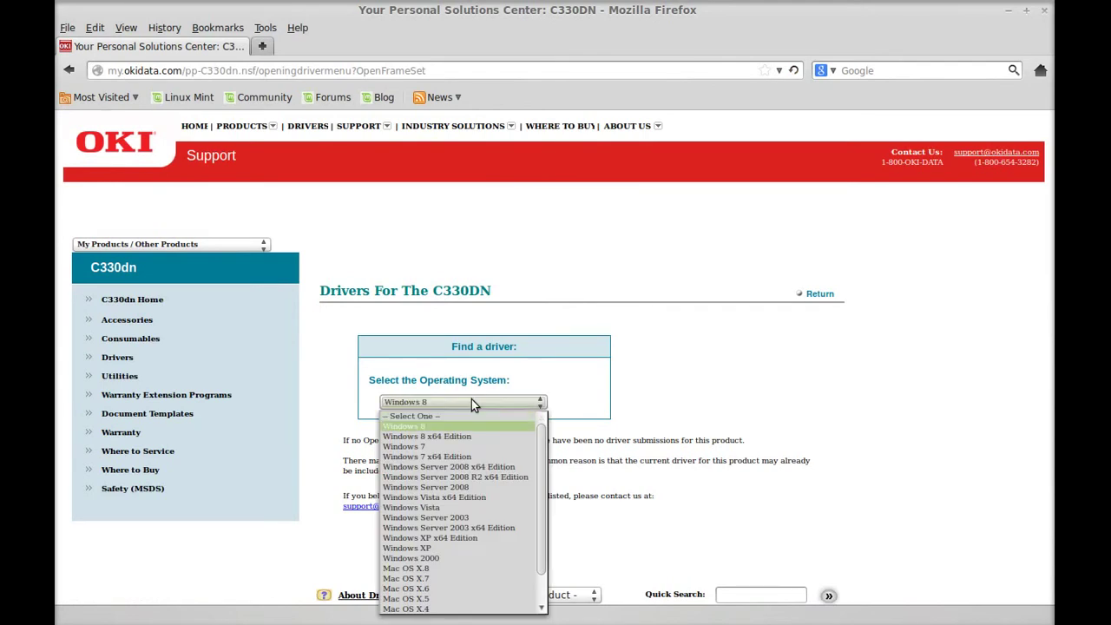
pyautogui.press('Down')
pyautogui.press('Down')
pyautogui.press('Down')
pyautogui.press('Down')
pyautogui.press('Down')
pyautogui.press('Down')
pyautogui.press('Down')
pyautogui.press('Down')
pyautogui.press('Down')
pyautogui.press('Down')
pyautogui.press('Down')
pyautogui.press('Down')
pyautogui.press('Down')
pyautogui.press('Down')
pyautogui.press('Down')
pyautogui.press('Down')
pyautogui.press('Down')
pyautogui.press('Down')
pyautogui.press('Down')
pyautogui.press('Down')
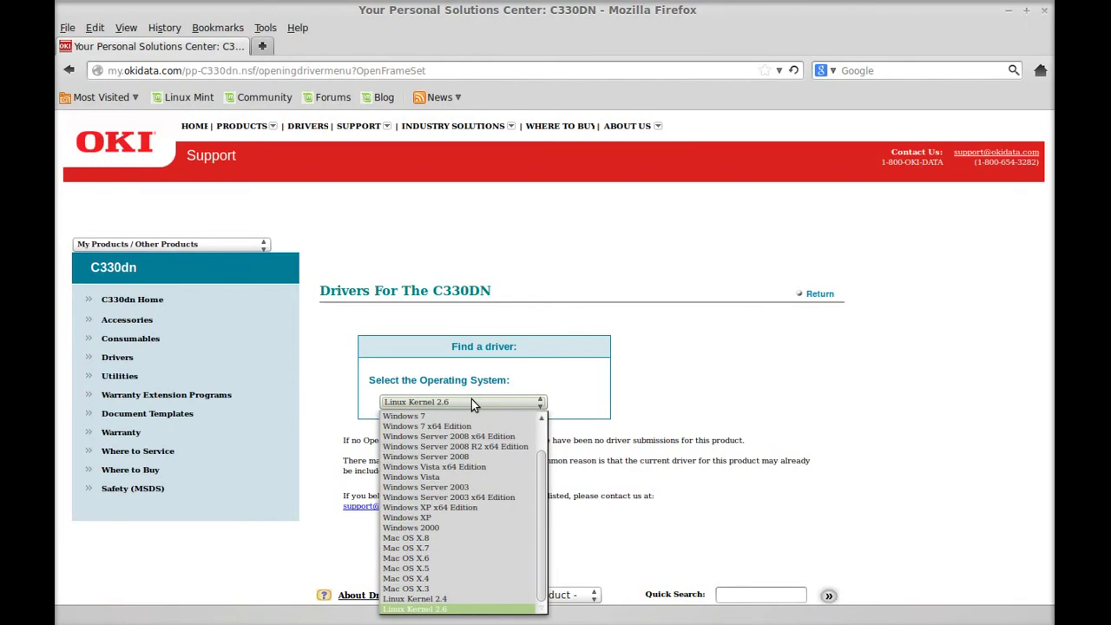
pyautogui.press('Return')
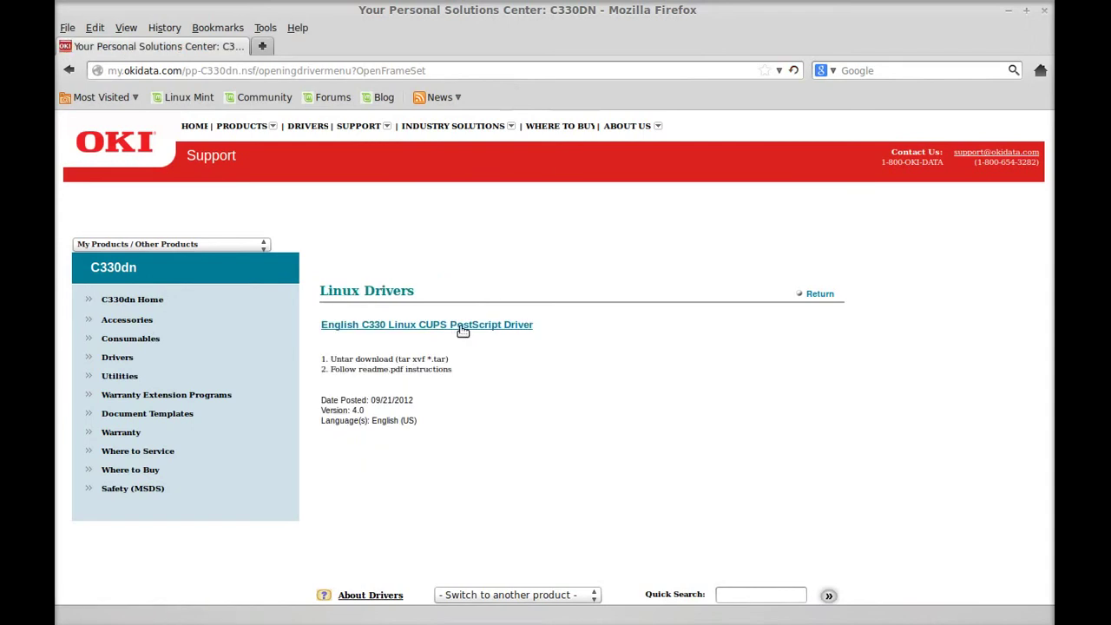
pyautogui.click(462, 327)
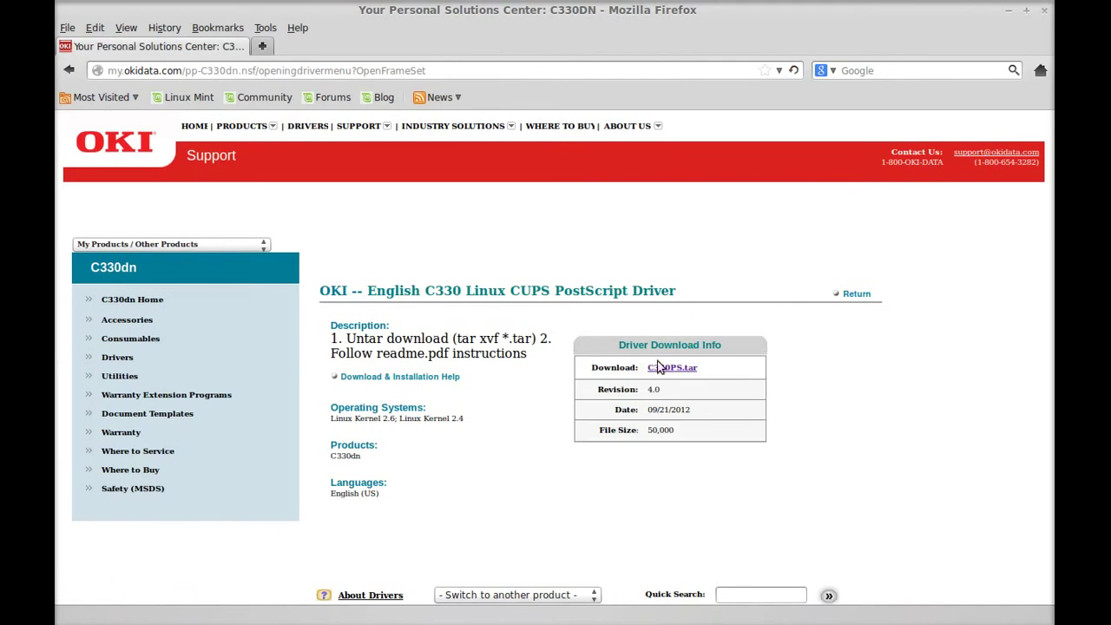
# Save the C330PS.tar driver archive to the Desktop.
pyautogui.click(670, 370)
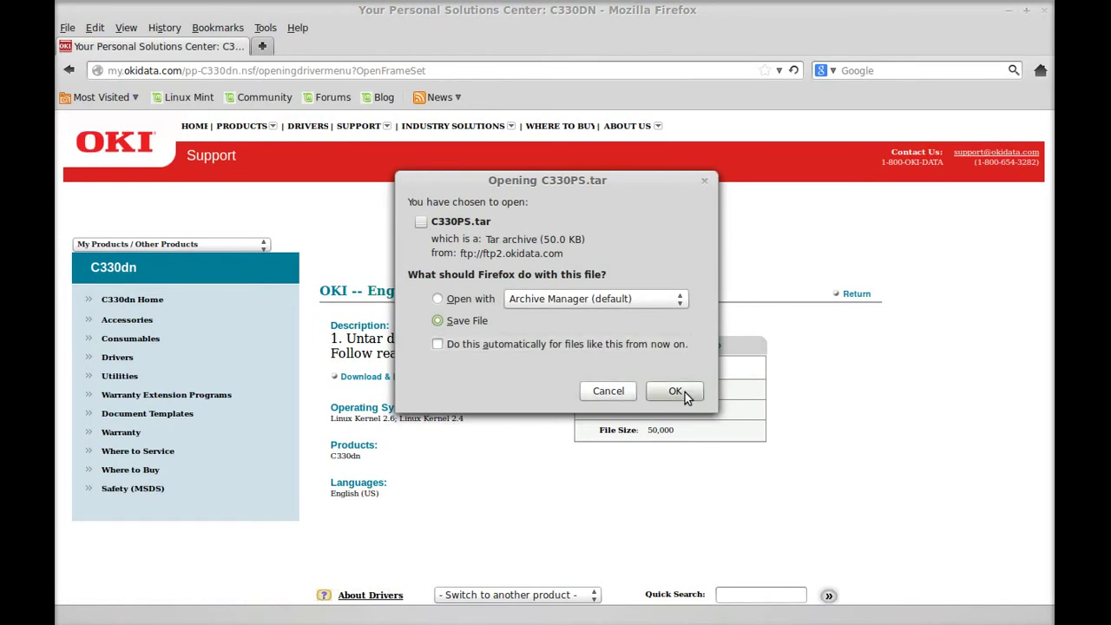
pyautogui.click(675, 391)
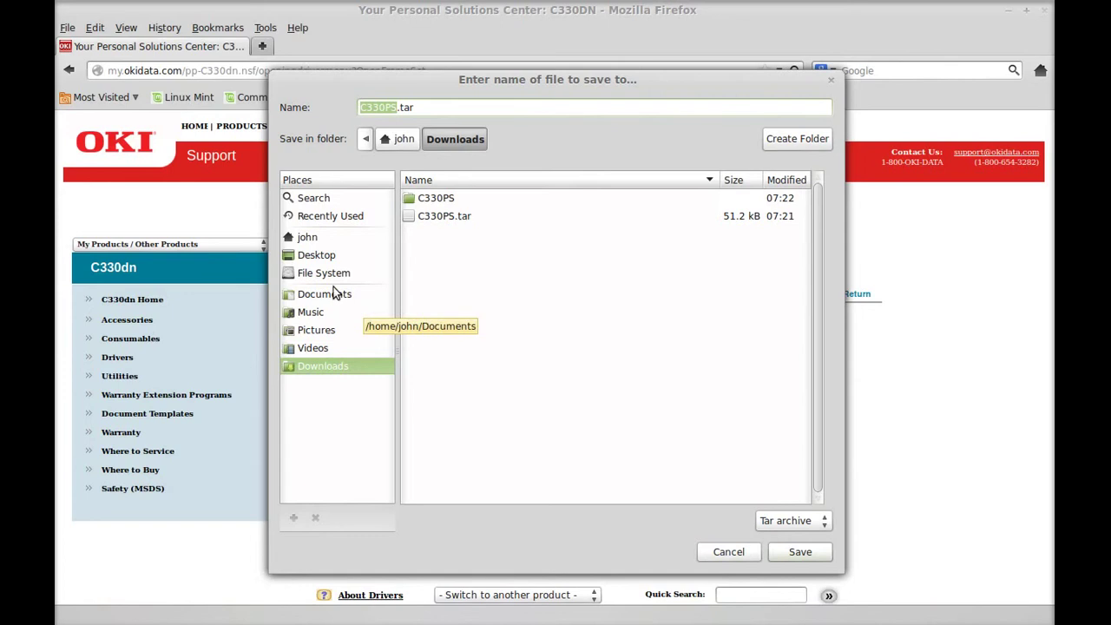
pyautogui.click(323, 255)
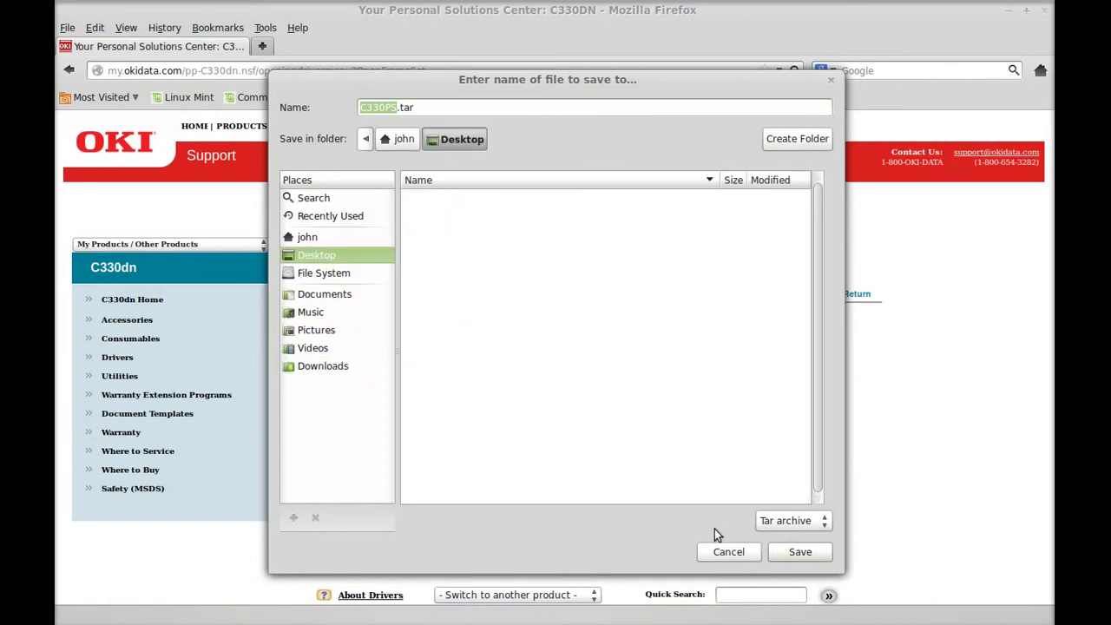
pyautogui.click(786, 557)
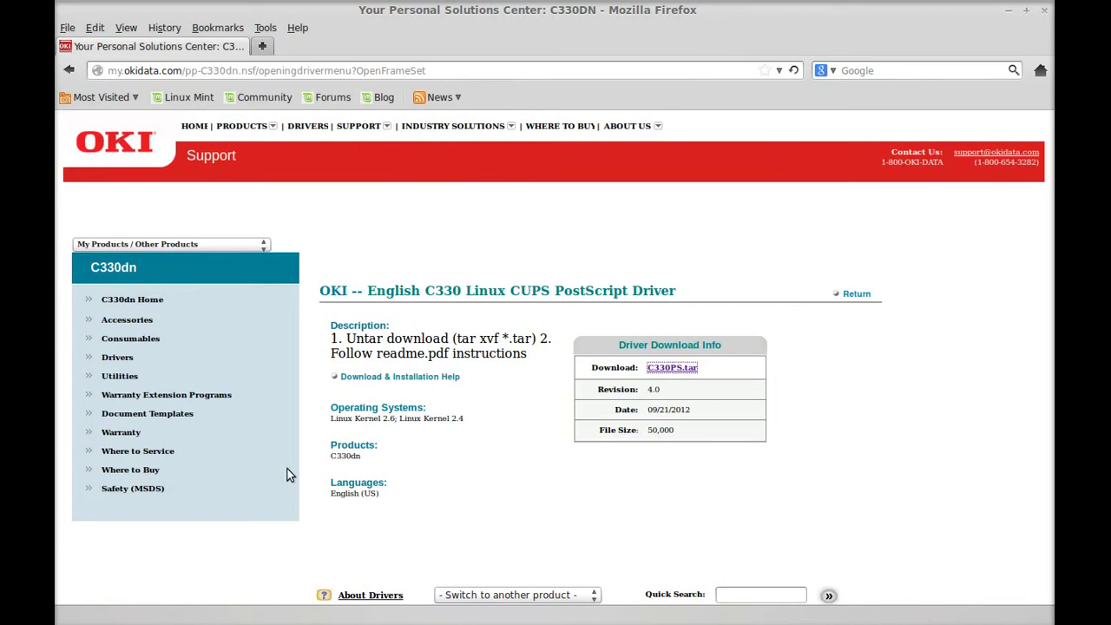
# Open the Desktop in the Files manager and extract C330PS.tar there.
pyautogui.press('super')
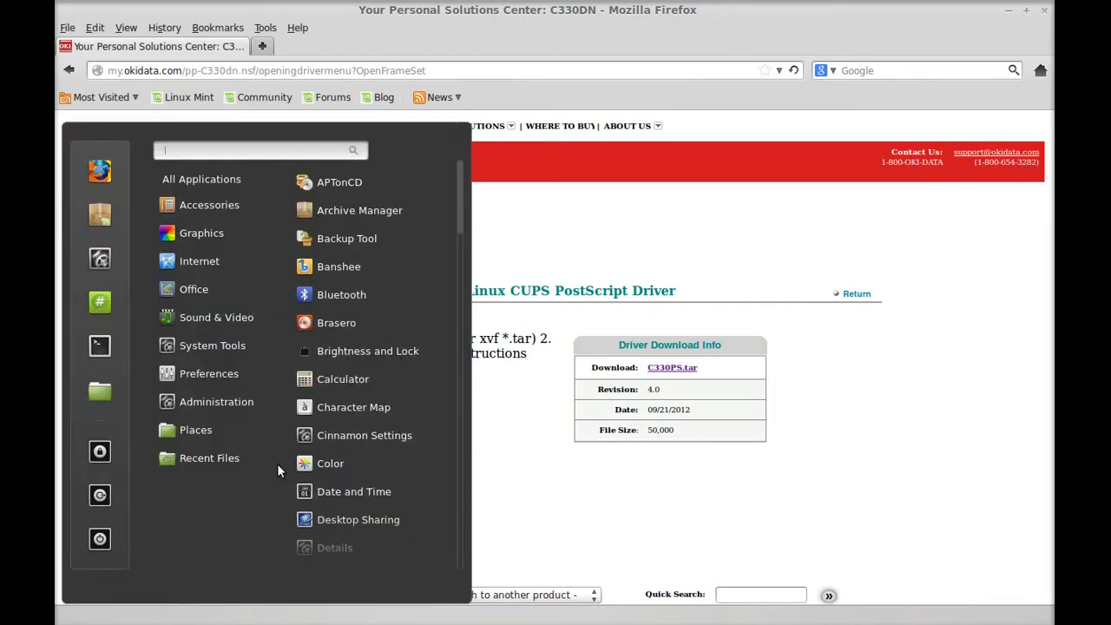
pyautogui.moveTo(248, 464)
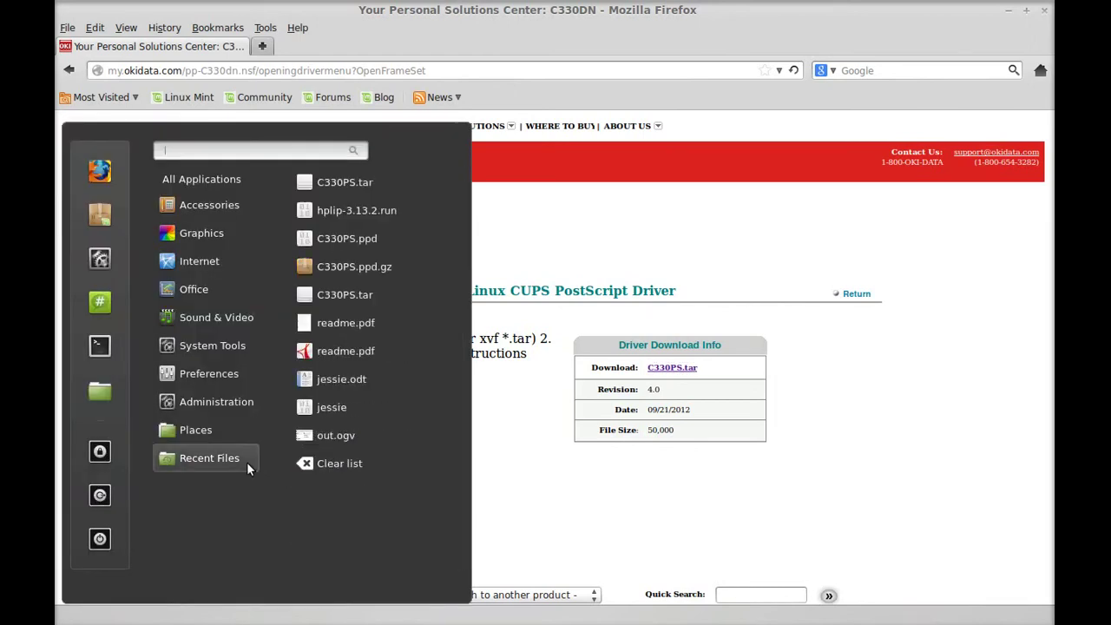
pyautogui.click(102, 395)
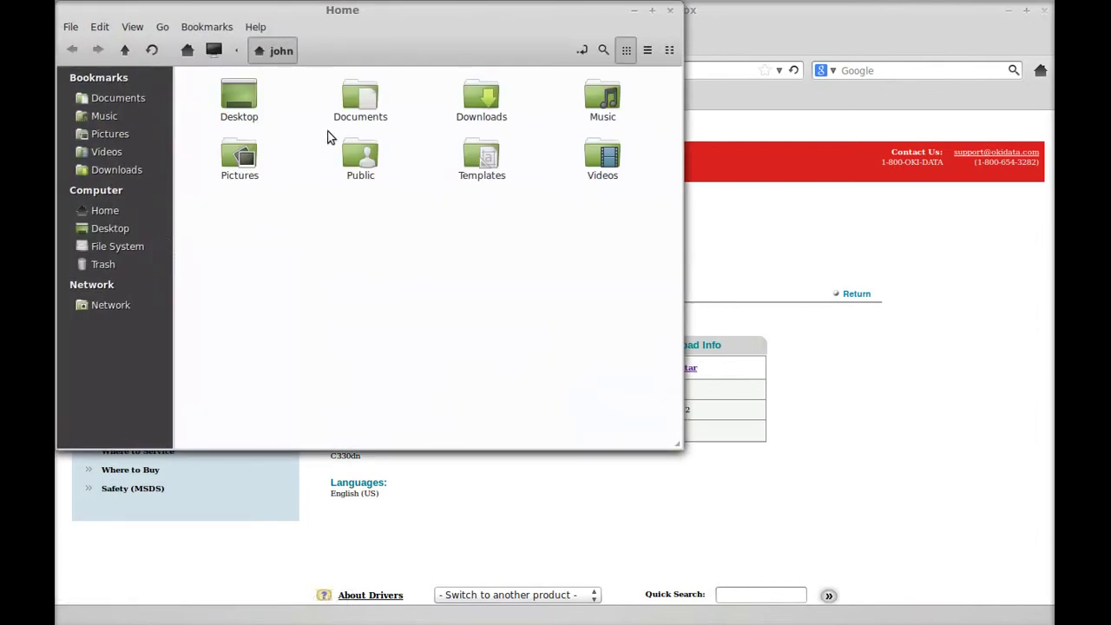
pyautogui.doubleClick(248, 101)
pyautogui.rightClick(239, 92)
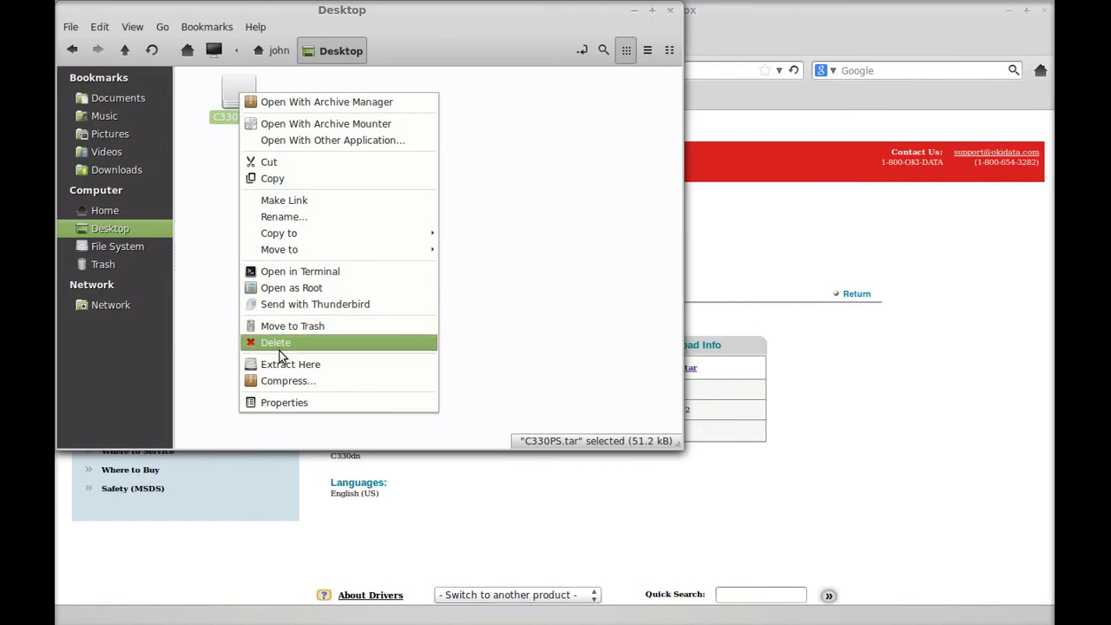
pyautogui.click(292, 372)
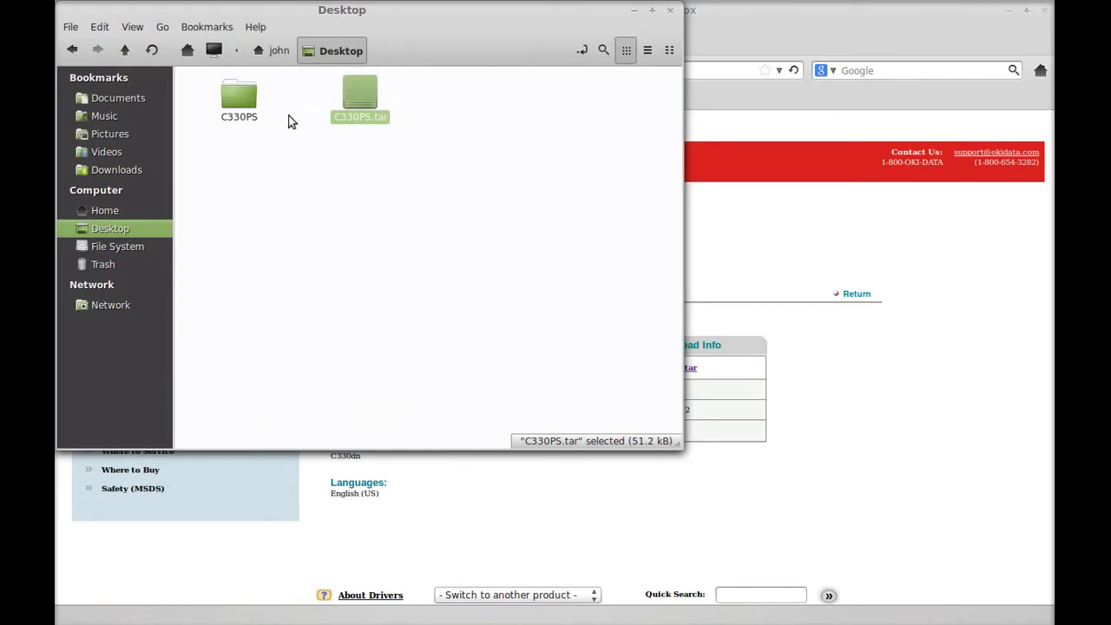
# Open the C330PS folder and extract C330PS.ppd from C330PS.ppd.gz in place.
pyautogui.doubleClick(239, 97)
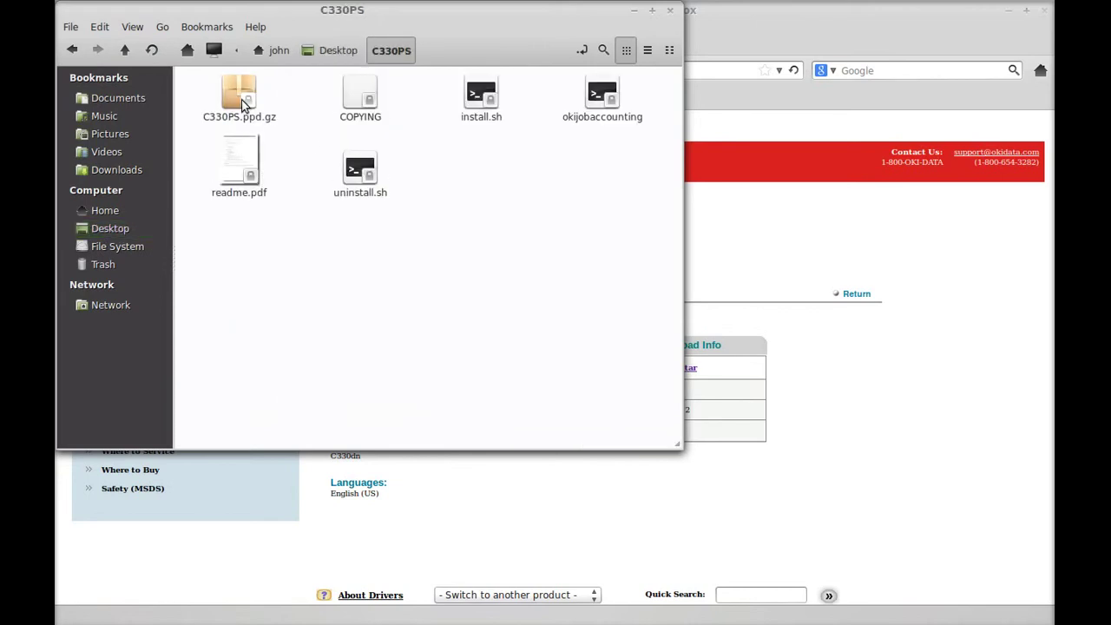
pyautogui.click(241, 99)
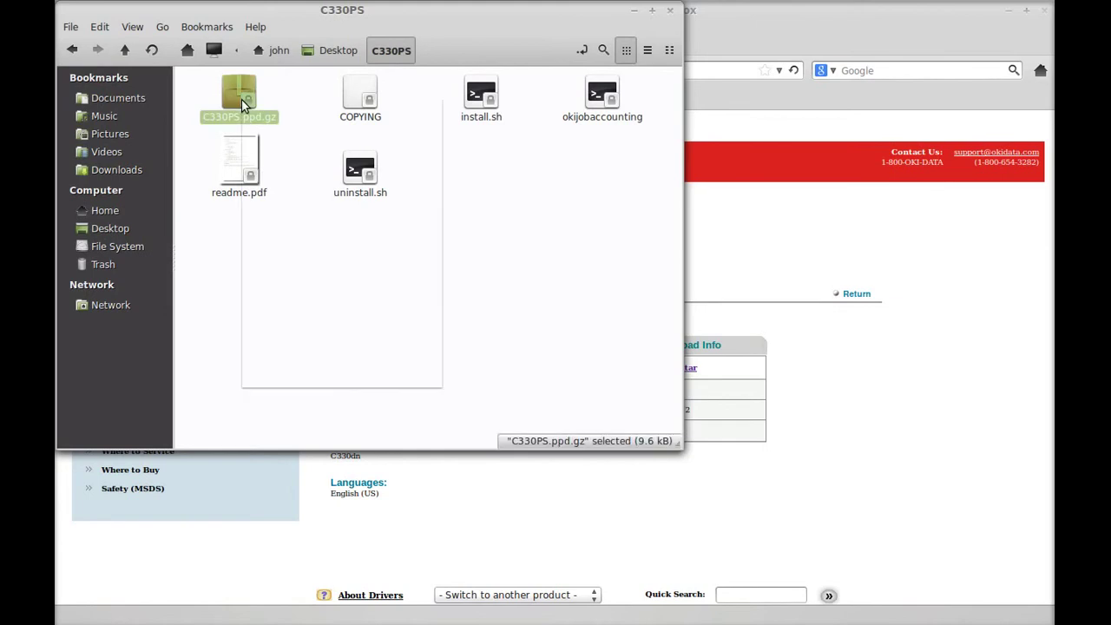
pyautogui.rightClick(241, 98)
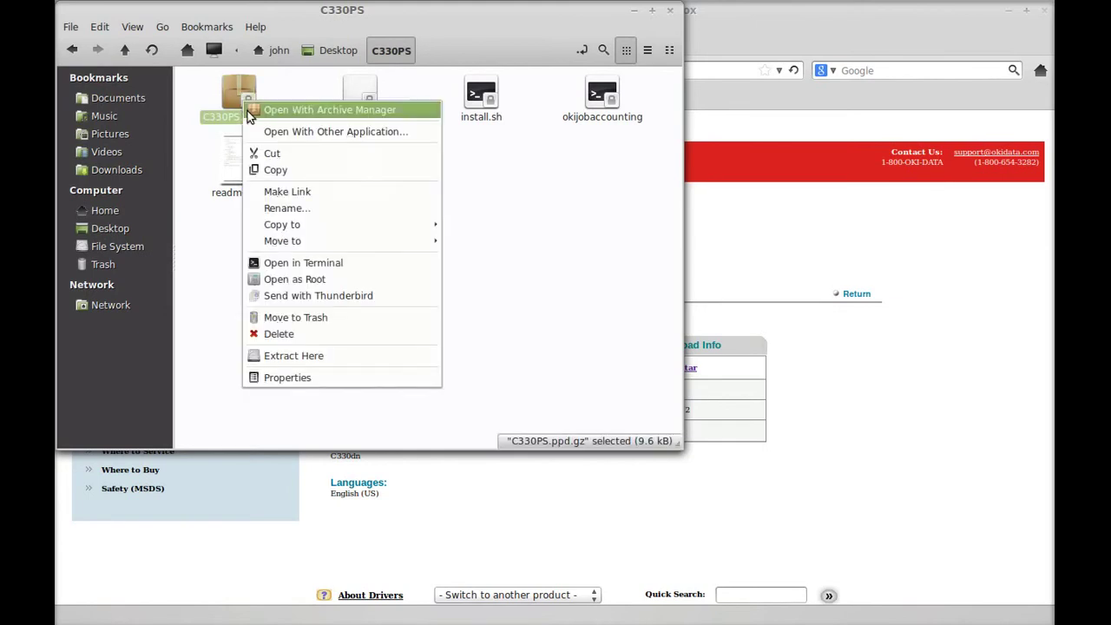
pyautogui.click(295, 356)
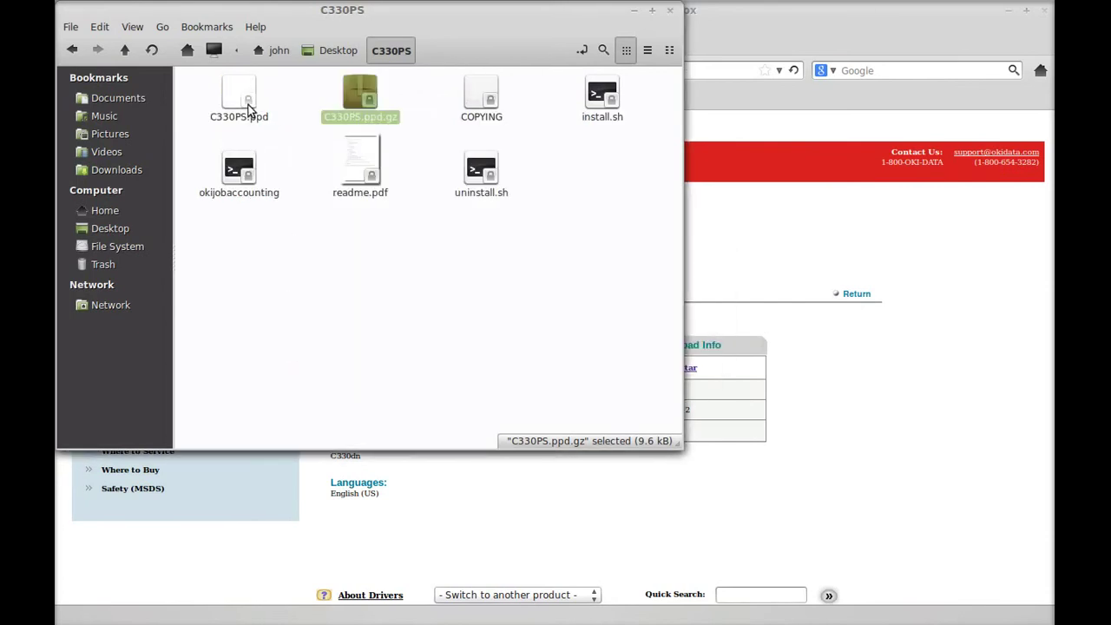
# Close the file window, load localhost:631 in Firefox, and open CUPS Administration.
pyautogui.click(670, 9)
pyautogui.click(503, 72)
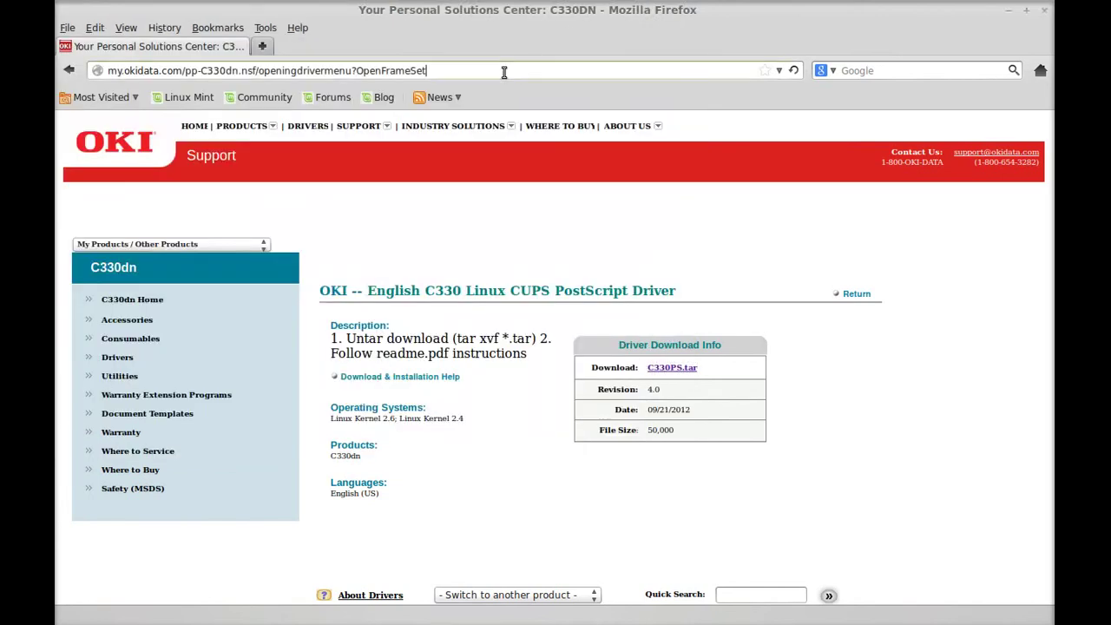
pyautogui.doubleClick(503, 71)
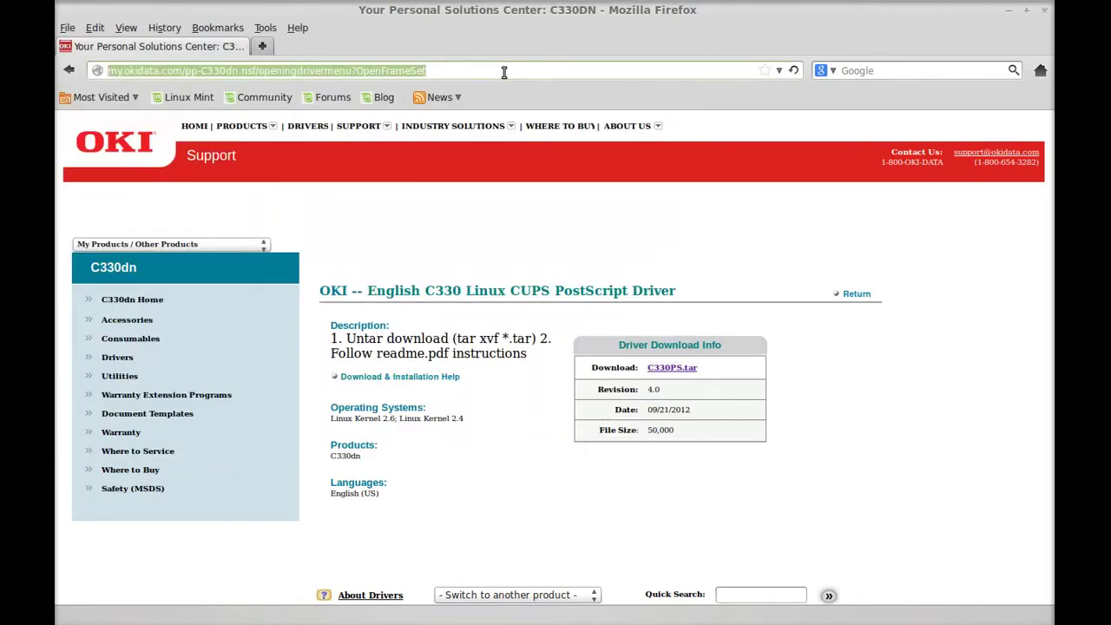
pyautogui.write('l')
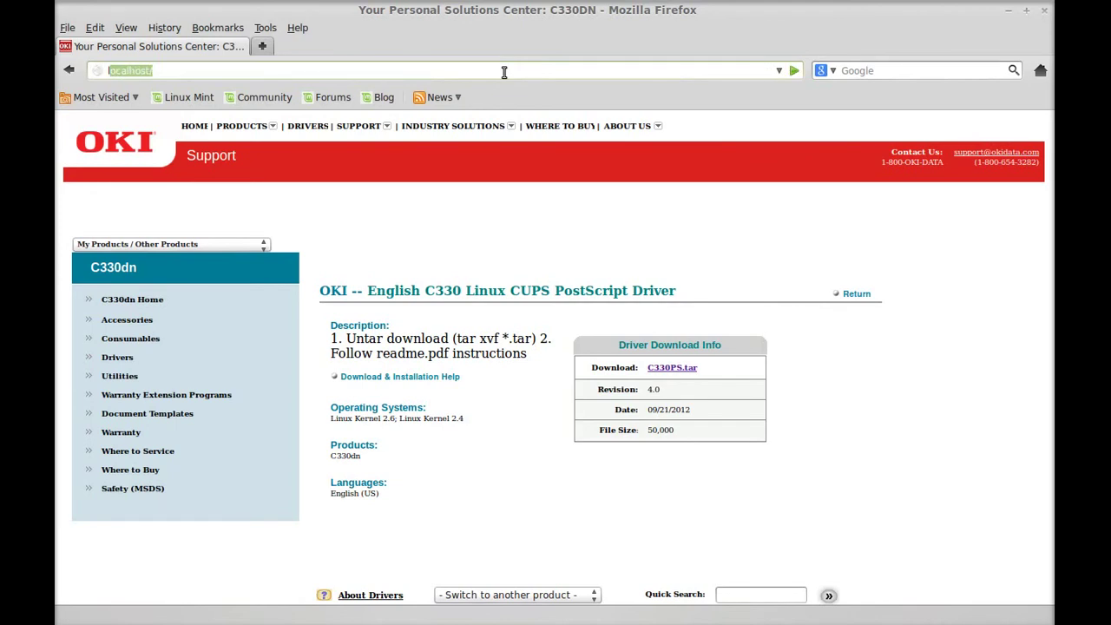
pyautogui.write('oc')
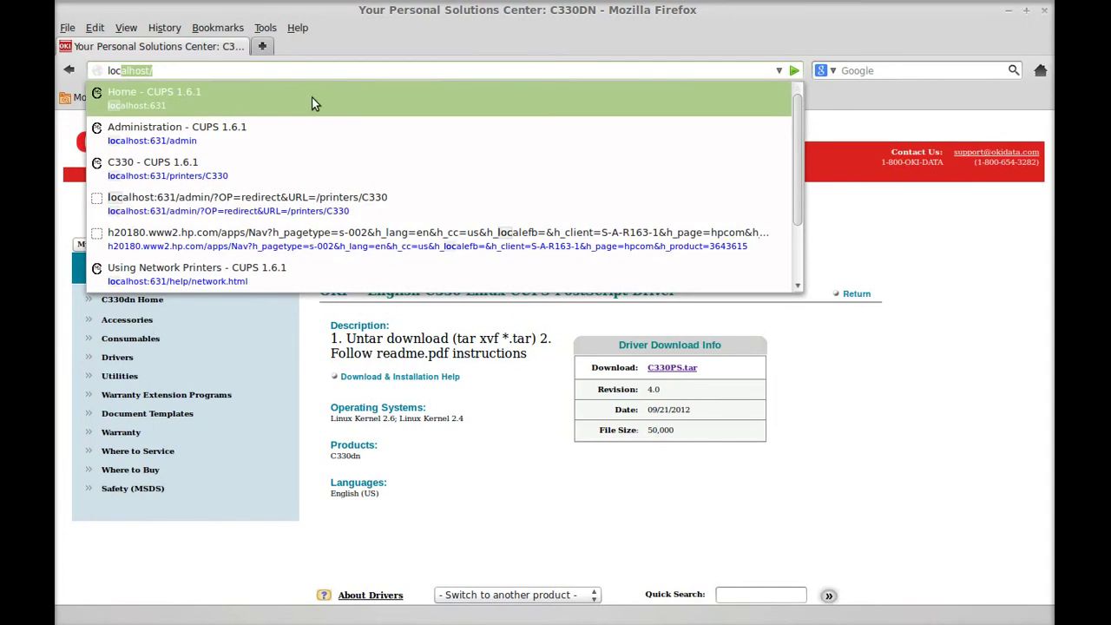
pyautogui.press('Escape')
pyautogui.press('Return')
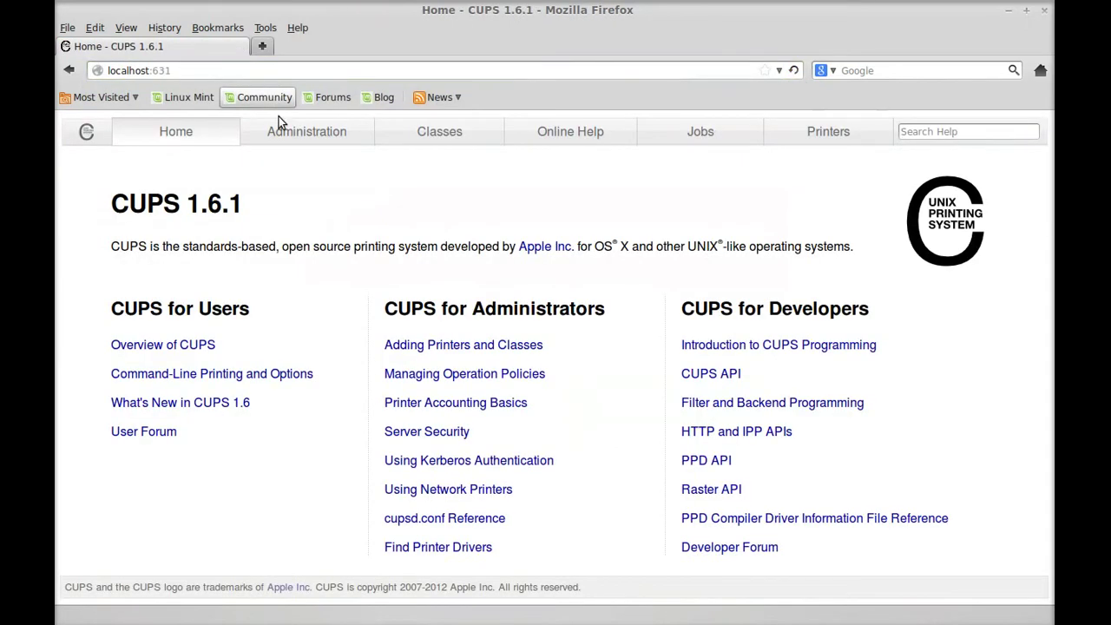
pyautogui.click(401, 344)
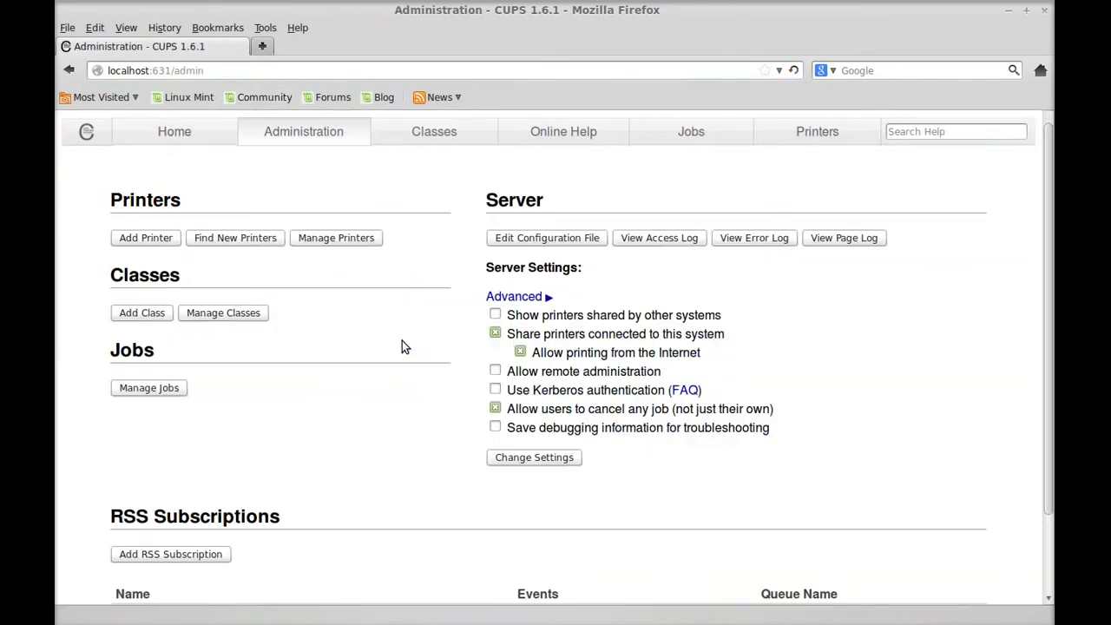
# Start Add Printer and authenticate with the administrator user name and password.
pyautogui.click(141, 236)
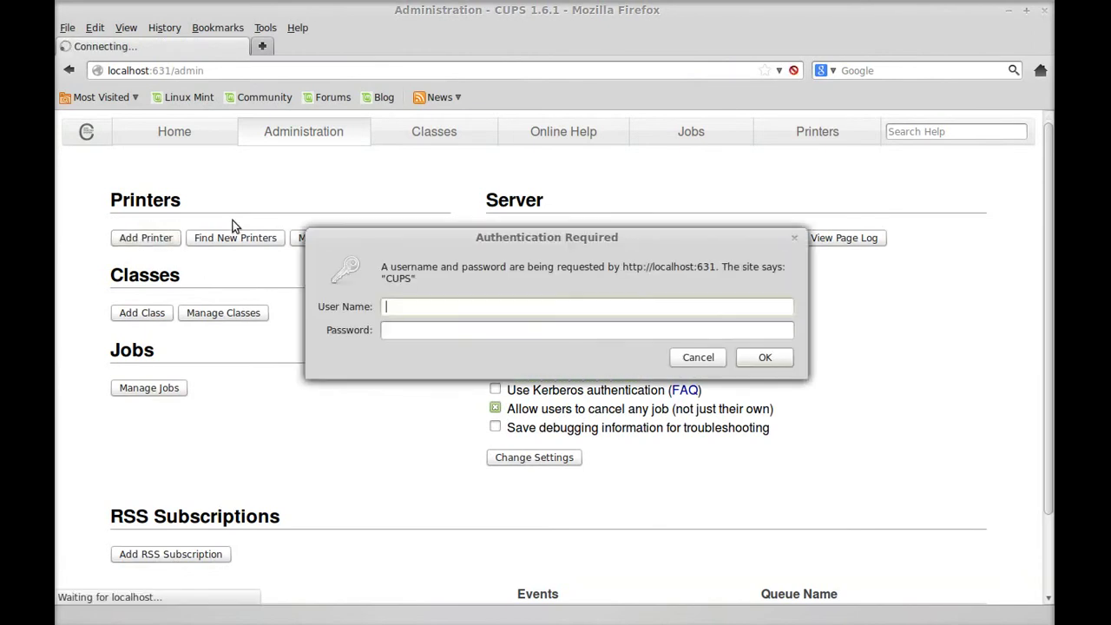
pyautogui.write('admin')
pyautogui.press('Tab')
pyautogui.write('admin')
pyautogui.press('Return')
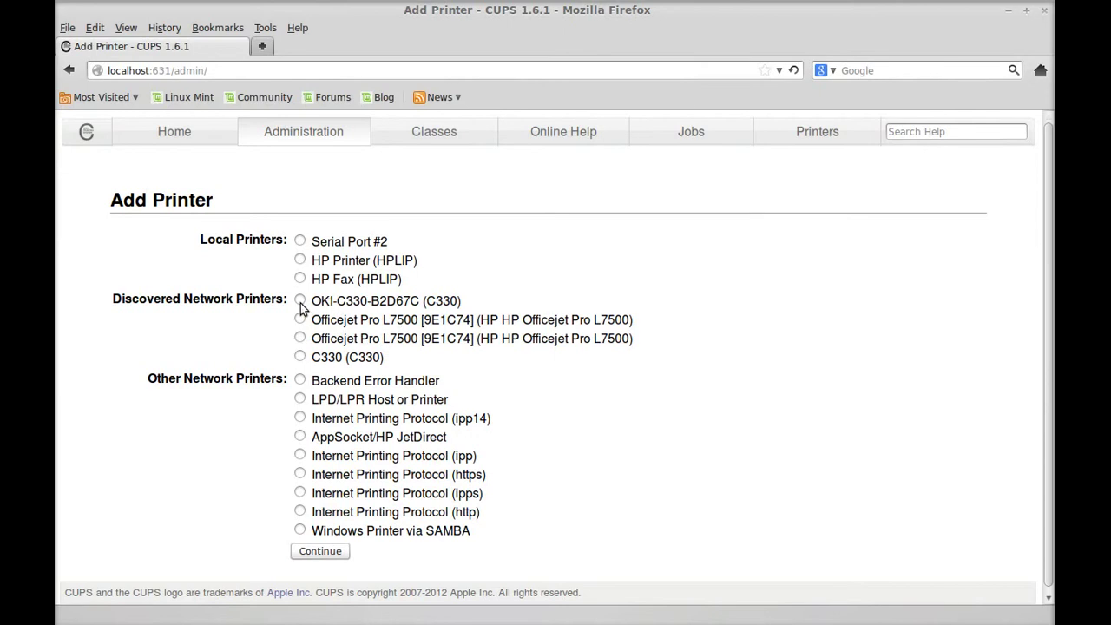
# Select the discovered OKI-C330-B2D67C printer and enter TV Room as its location.
pyautogui.click(301, 300)
pyautogui.click(319, 555)
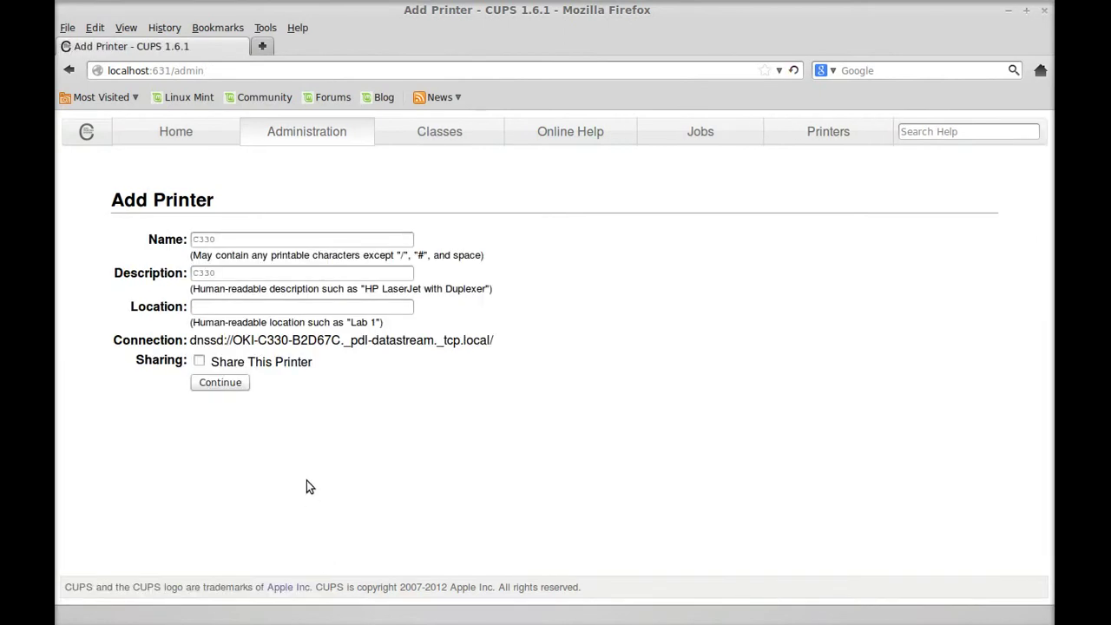
pyautogui.click(372, 311)
pyautogui.write('Home The')
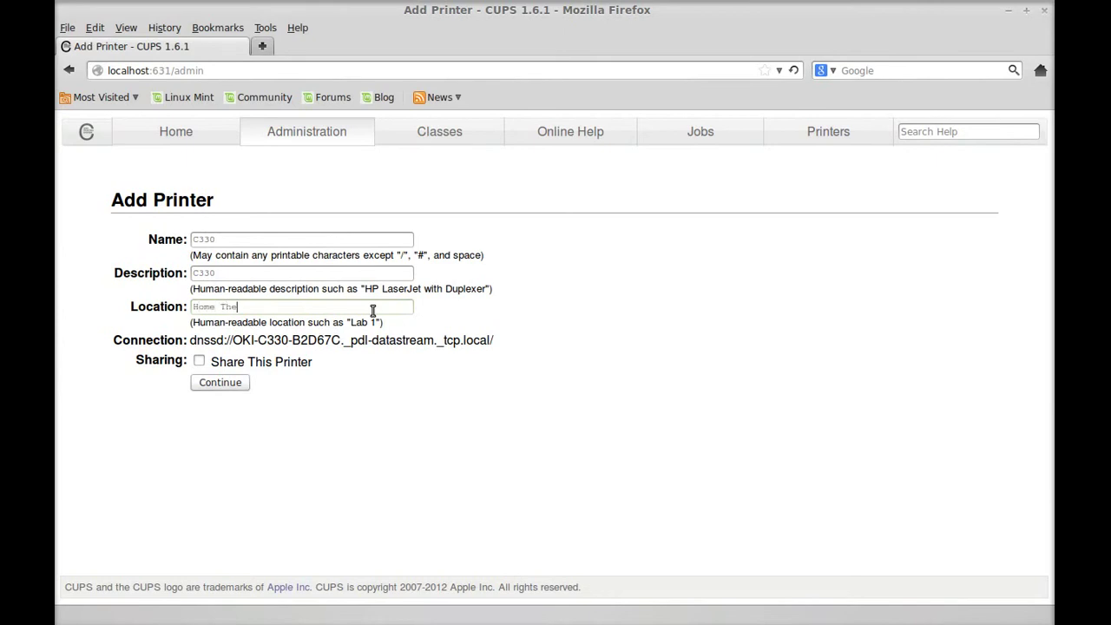
pyautogui.press('BackSpace')
pyautogui.press('BackSpace')
pyautogui.press('BackSpace')
pyautogui.press('BackSpace')
pyautogui.press('BackSpace')
pyautogui.press('BackSpace')
pyautogui.press('BackSpace')
pyautogui.press('BackSpace')
pyautogui.write('TV Room')
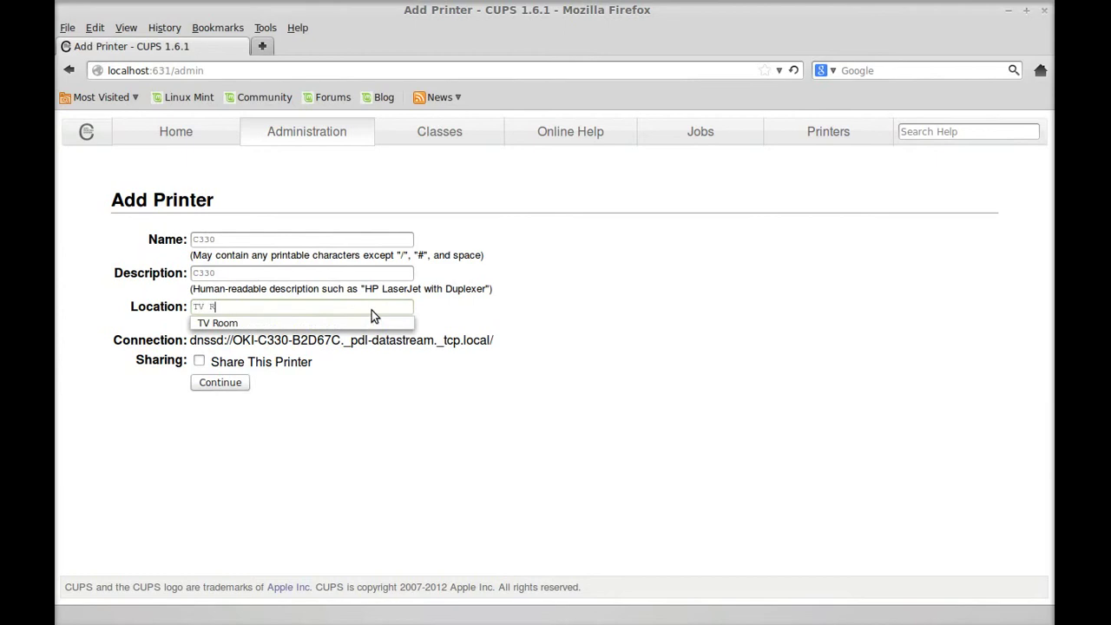
pyautogui.click(372, 310)
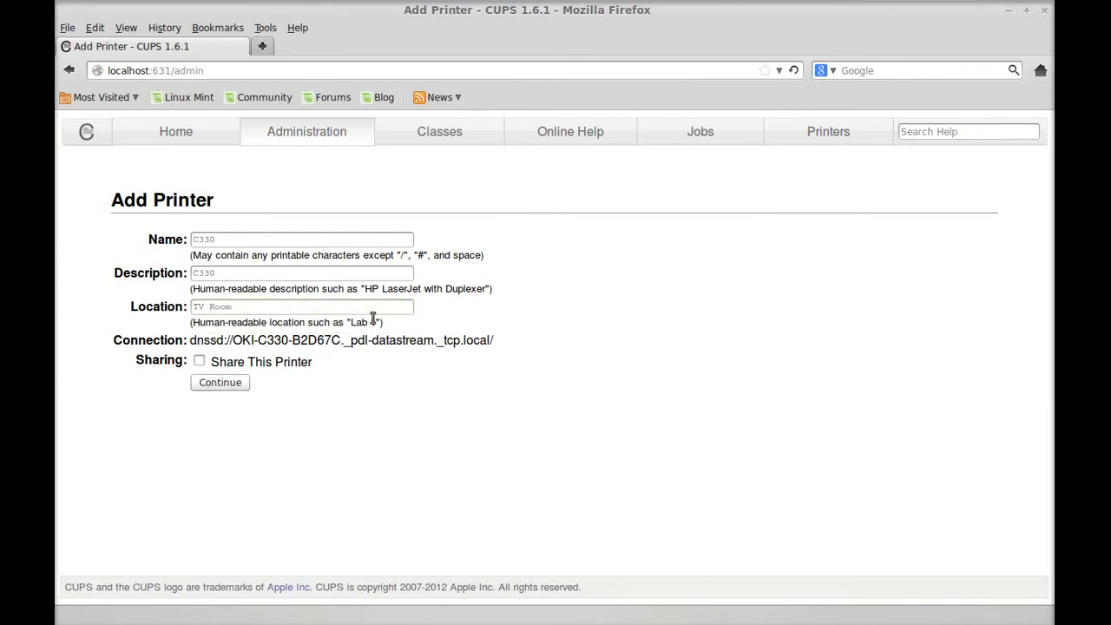
# Confirm the details, select the OKI C330 / C530 (en) model, and browse for a PPD file.
pyautogui.click(240, 389)
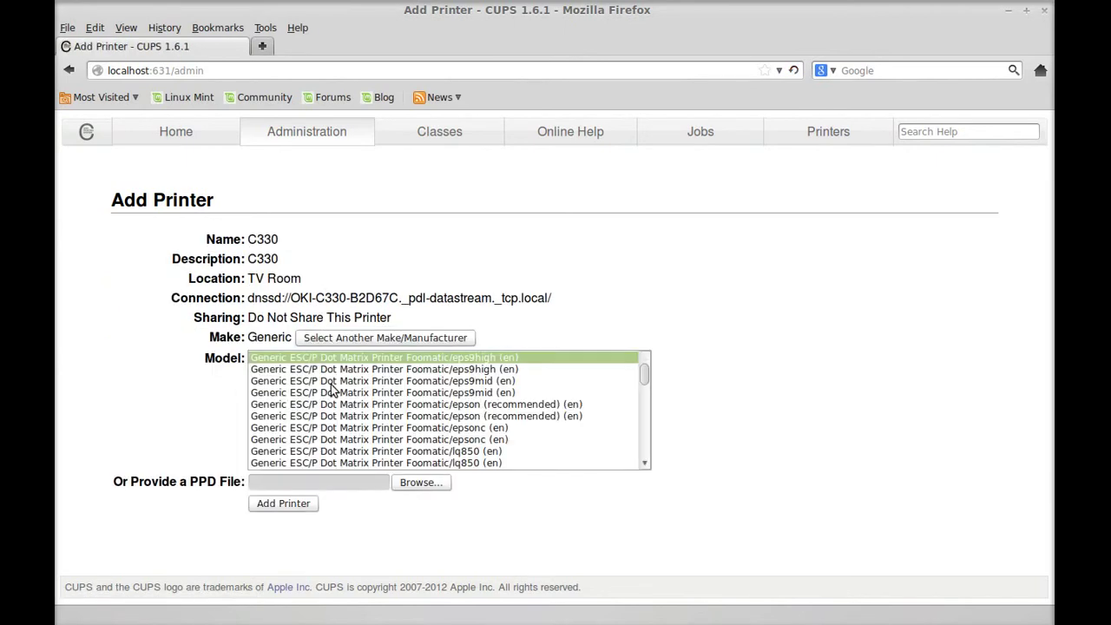
pyautogui.click(646, 463)
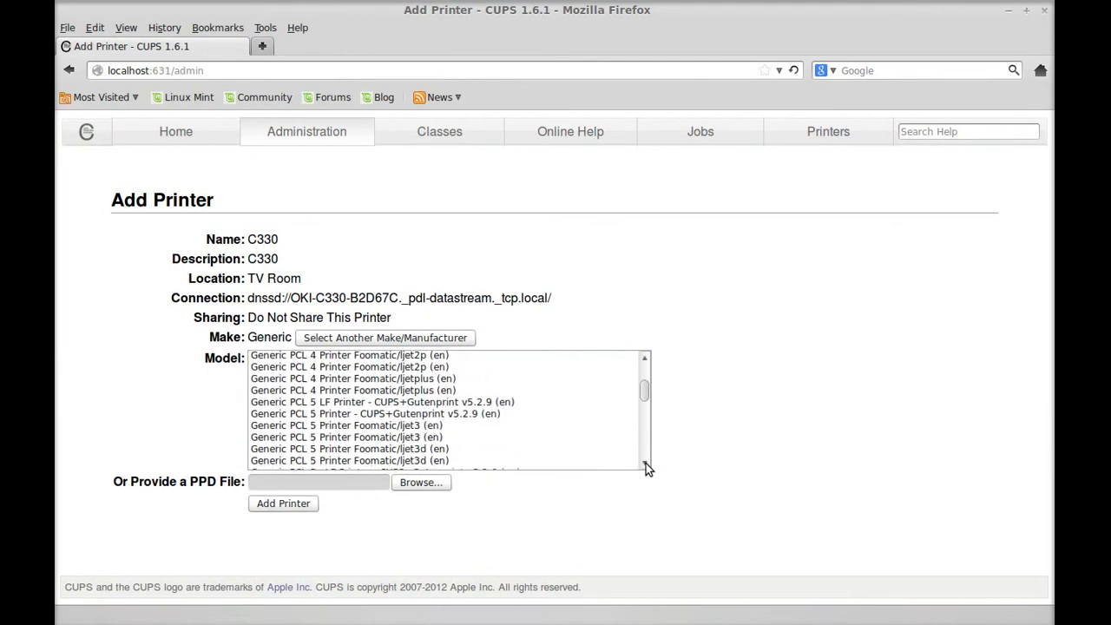
pyautogui.moveTo(645, 463); pyautogui.dragTo(645, 463)
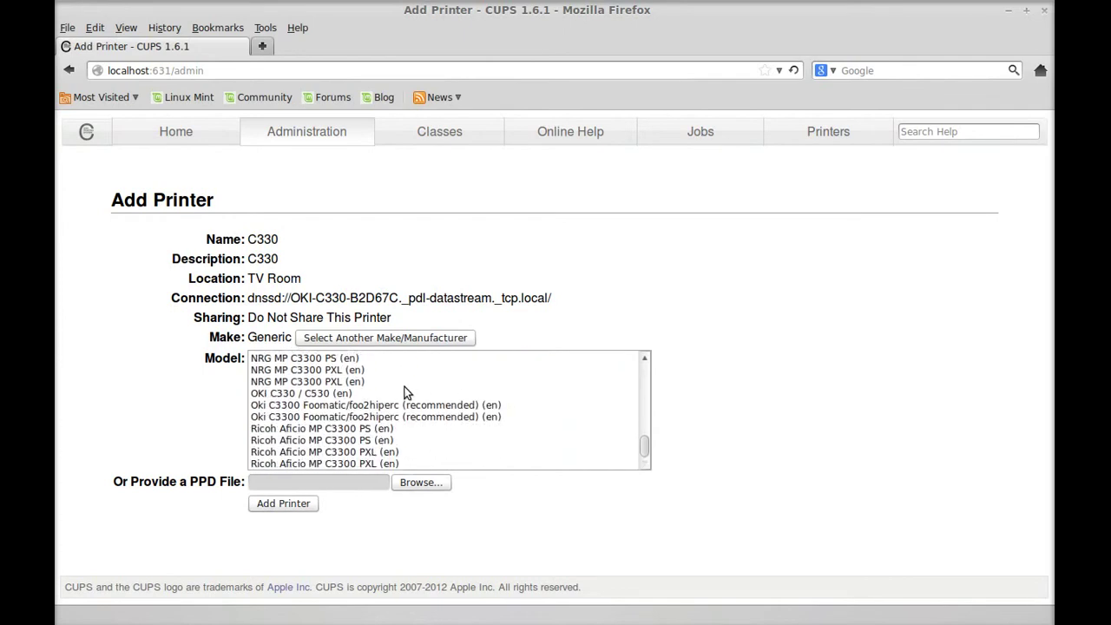
pyautogui.click(304, 395)
pyautogui.click(279, 395)
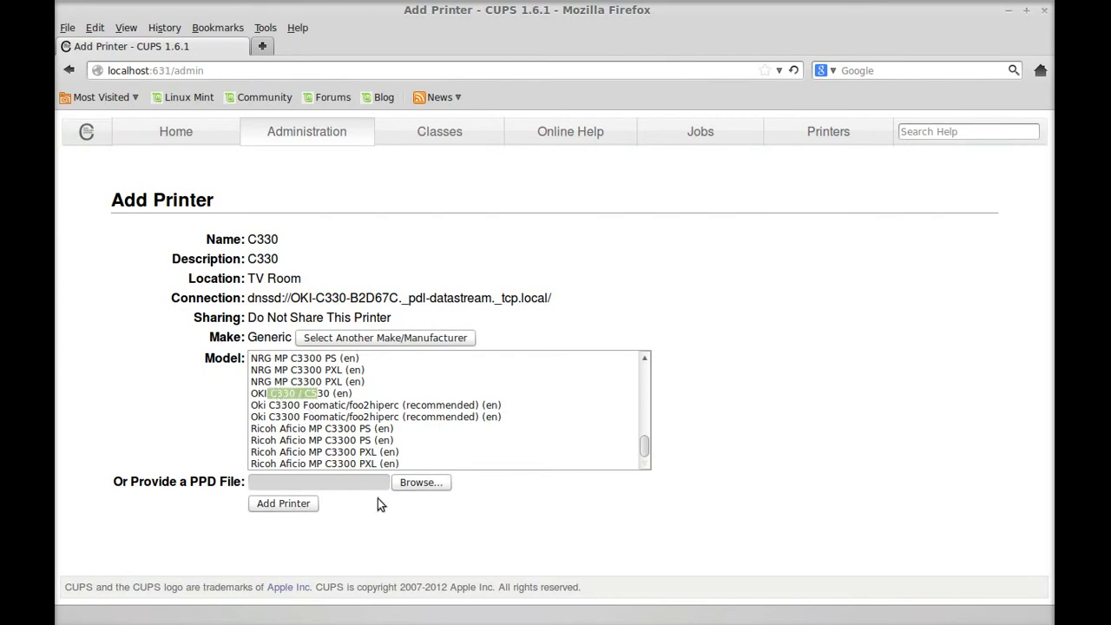
pyautogui.click(419, 486)
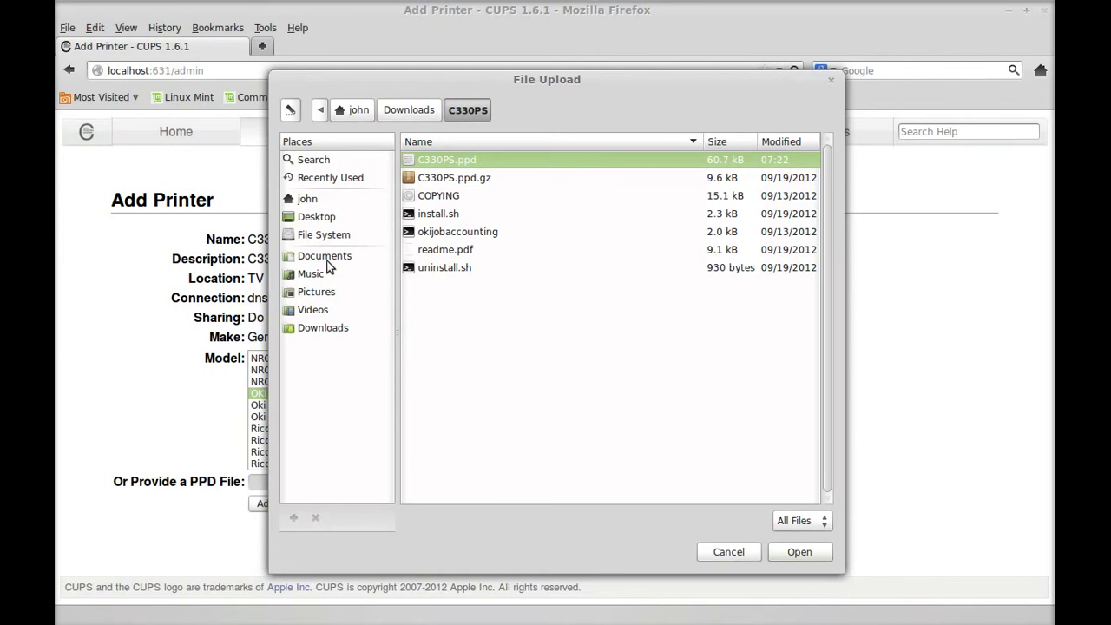
# Upload C330PS.ppd from the Desktop's C330PS folder as the driver and add the printer.
pyautogui.click(322, 216)
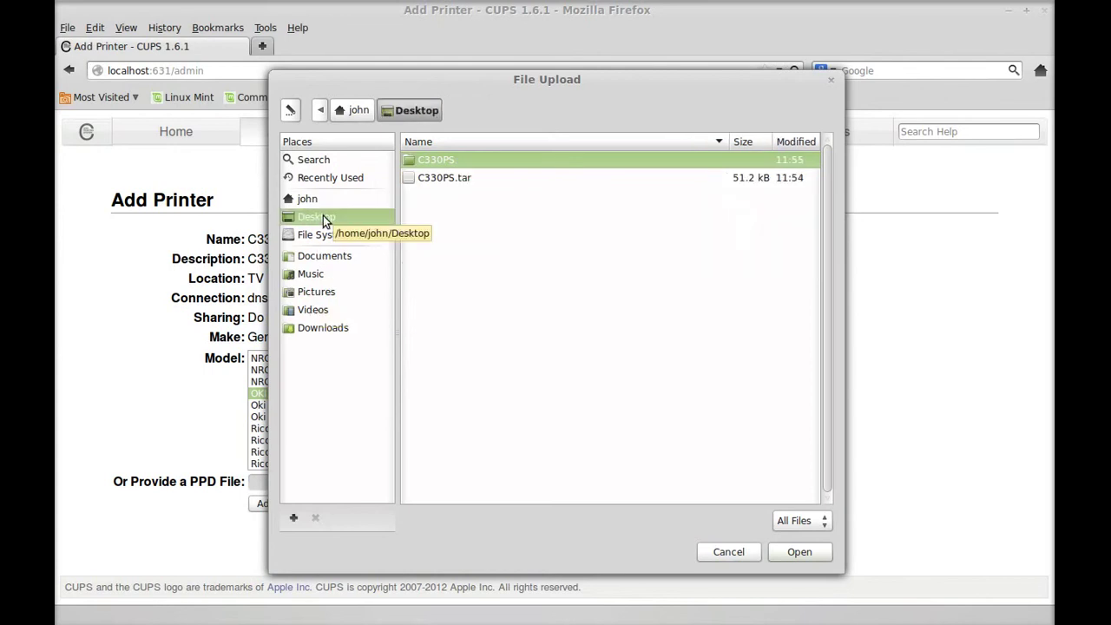
pyautogui.doubleClick(468, 160)
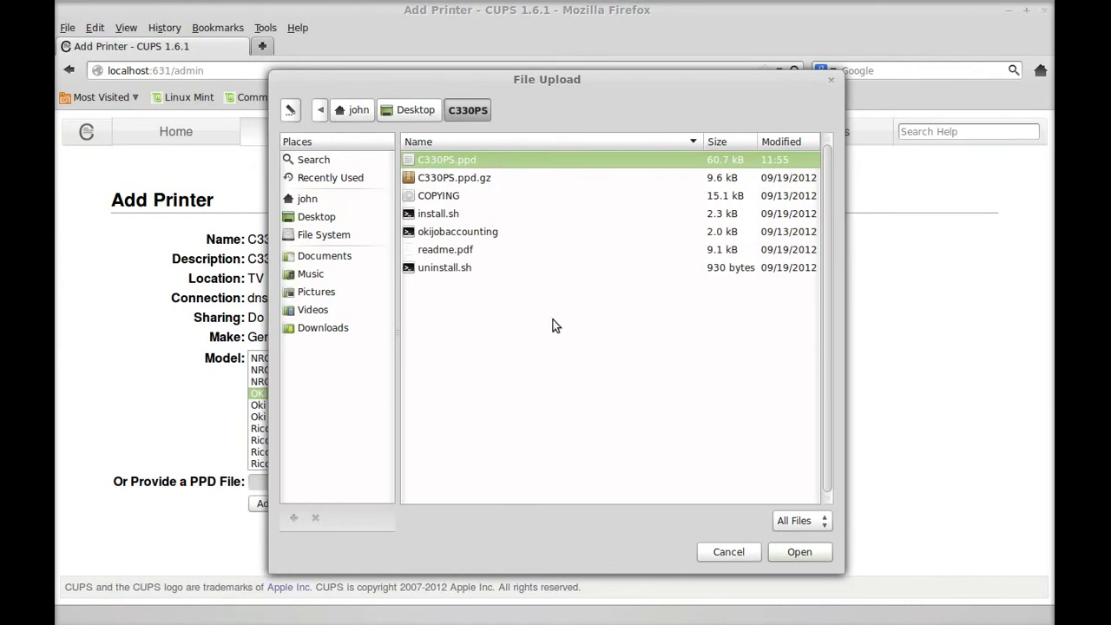
pyautogui.click(782, 561)
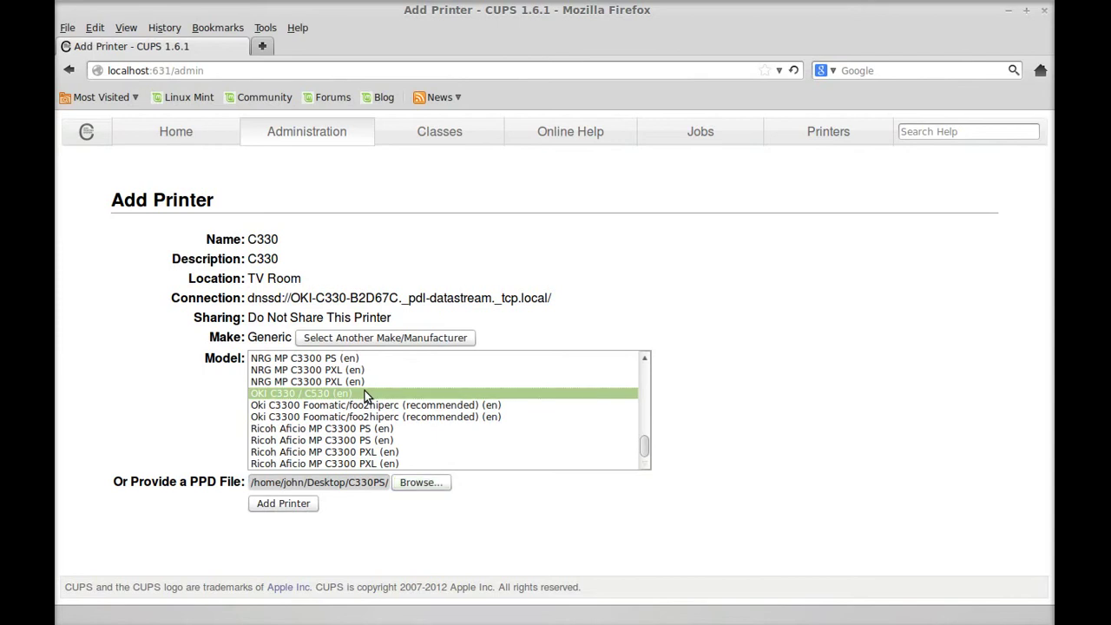
pyautogui.click(324, 488)
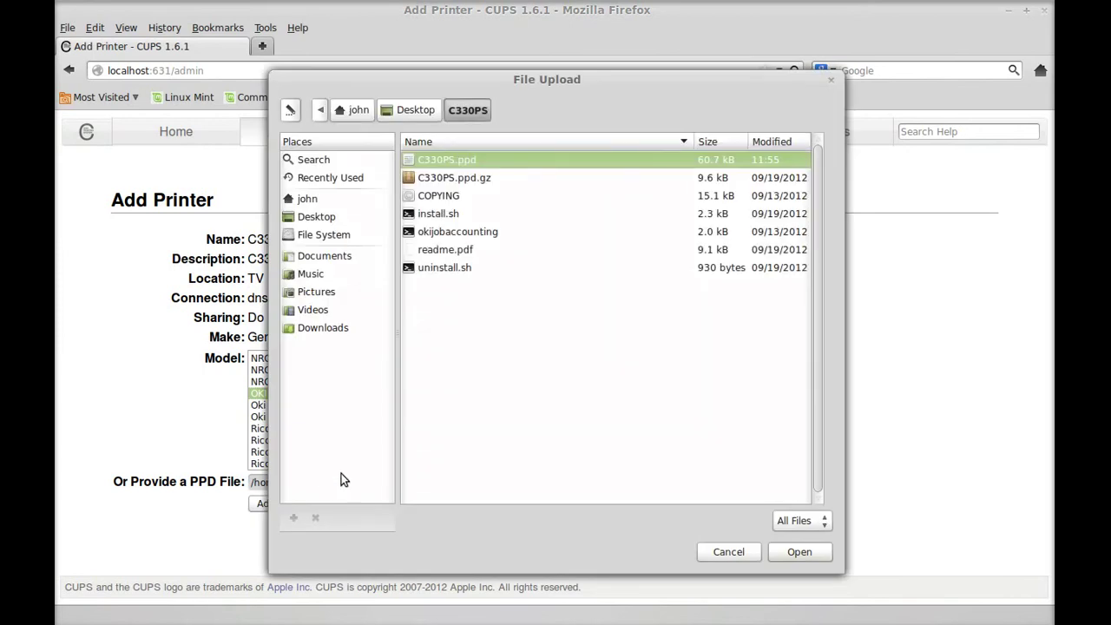
pyautogui.click(794, 553)
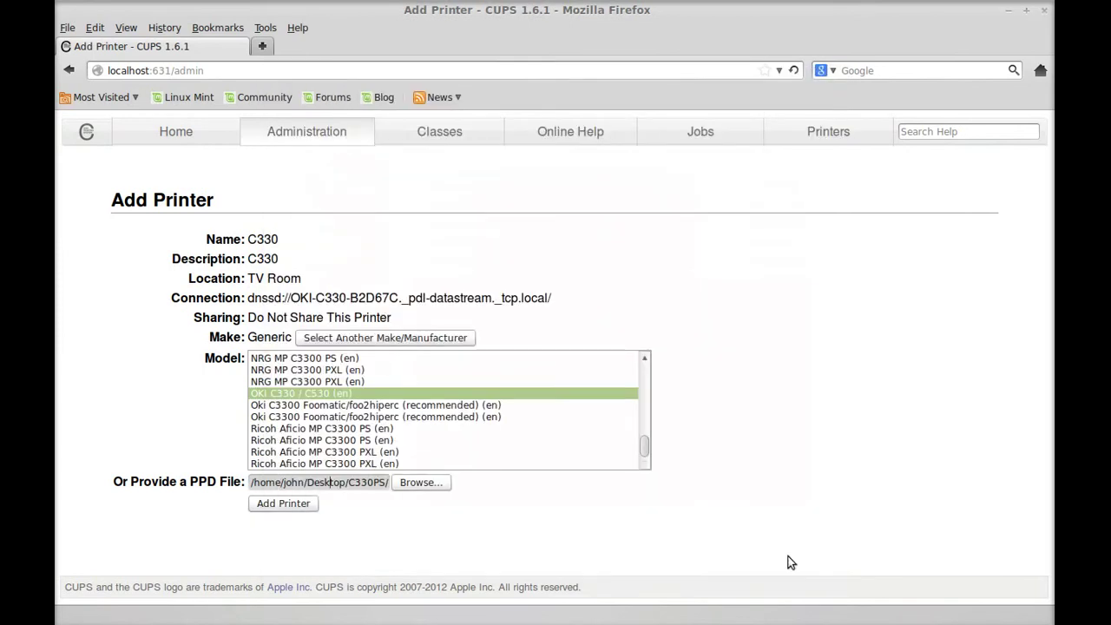
pyautogui.click(283, 507)
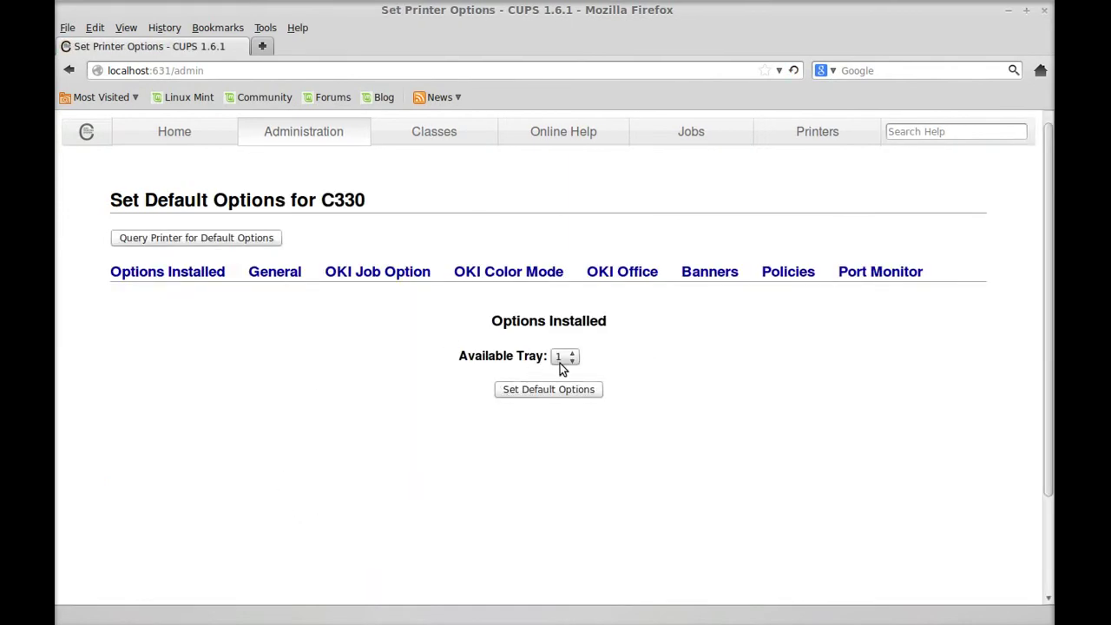
# Save the C330 default options with Tray 1 and open the C330 printer page.
pyautogui.click(531, 391)
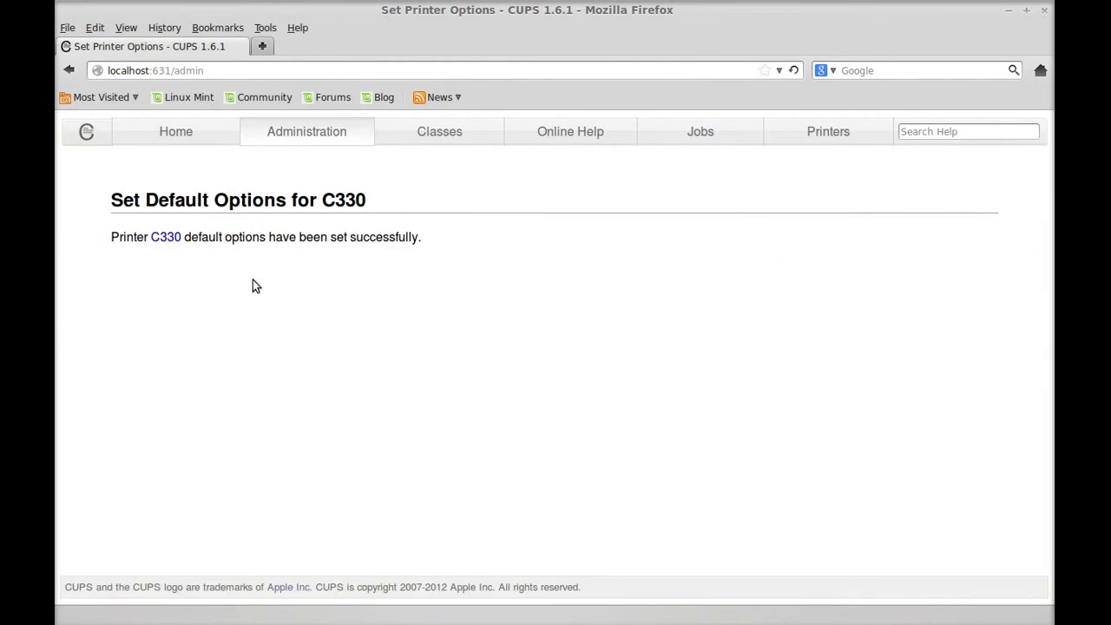
pyautogui.click(68, 29)
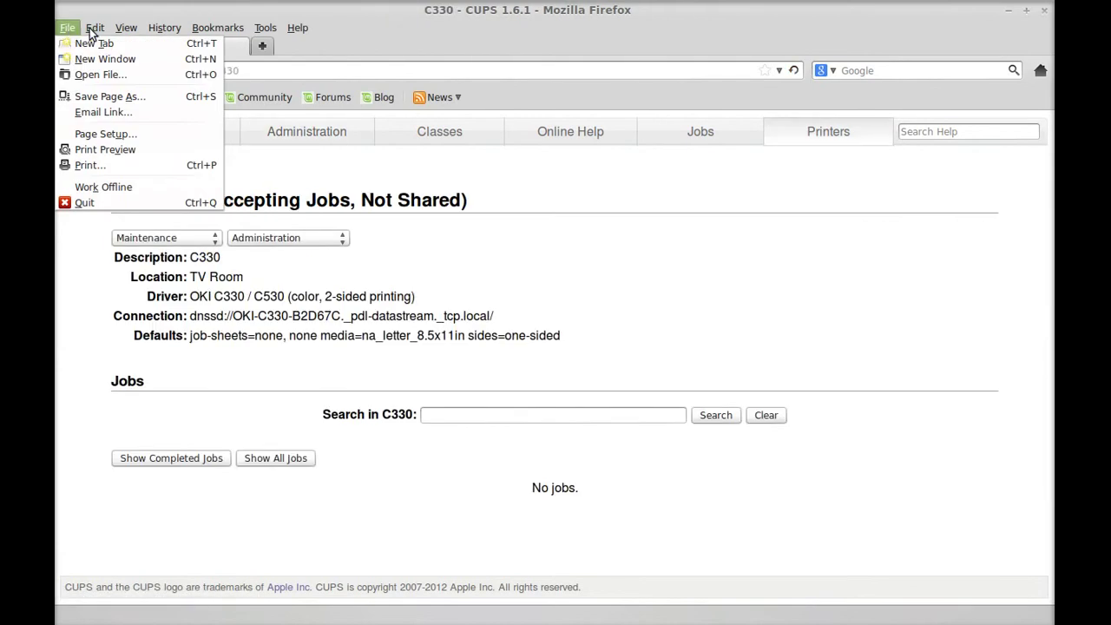
pyautogui.moveTo(265, 28)
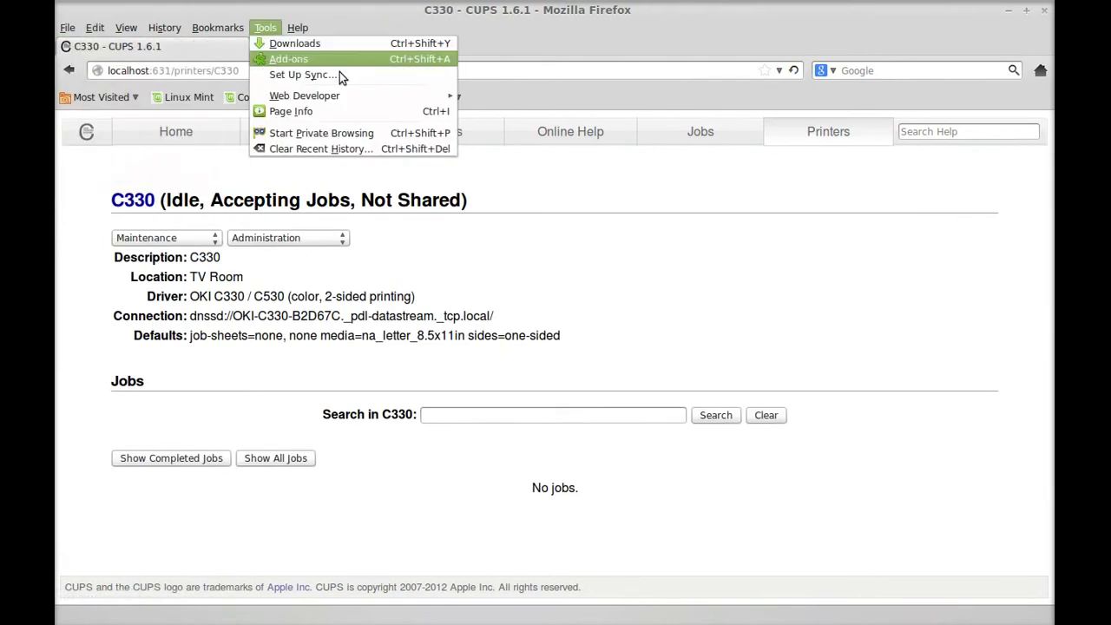
pyautogui.click(500, 50)
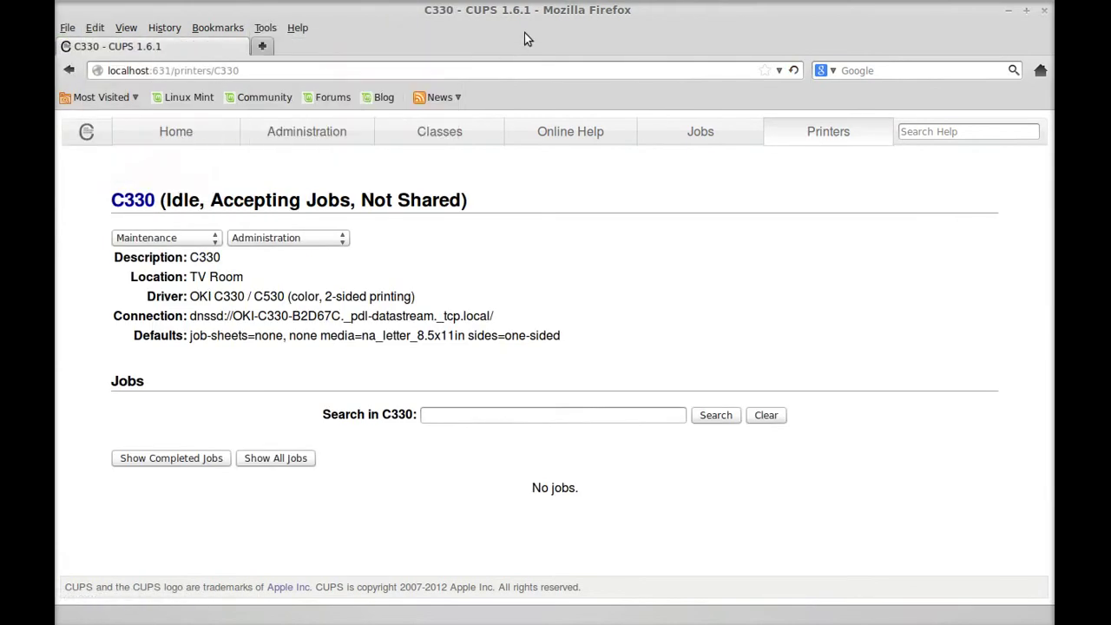
# Load yahoo.com in a new browser tab and bring up its Print dialog with Ctrl+P.
pyautogui.click(262, 47)
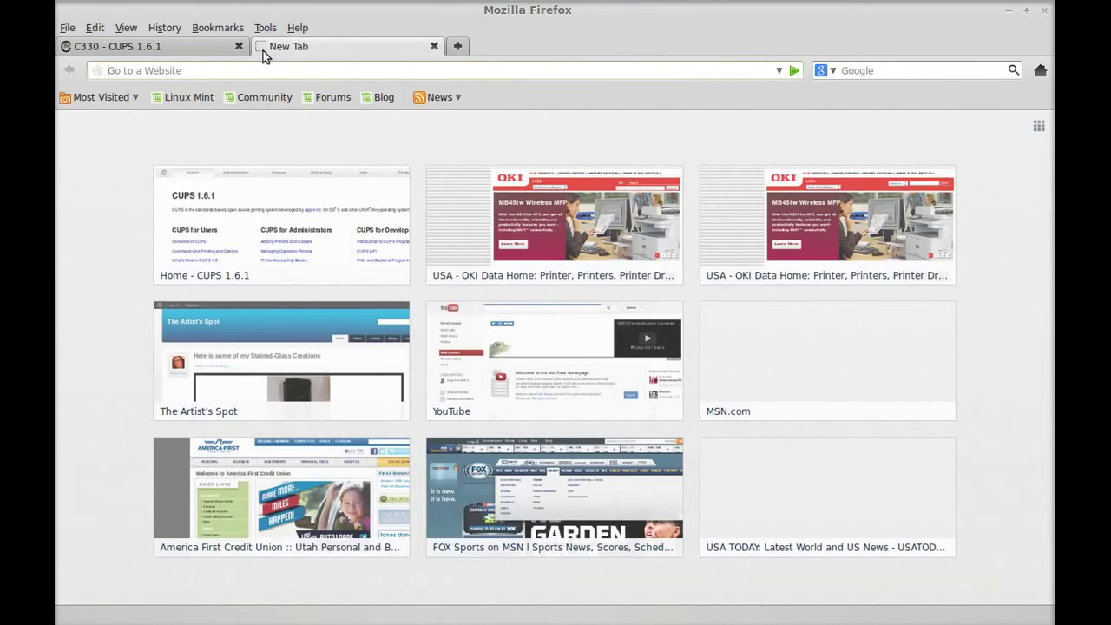
pyautogui.write('YAHOO.COM')
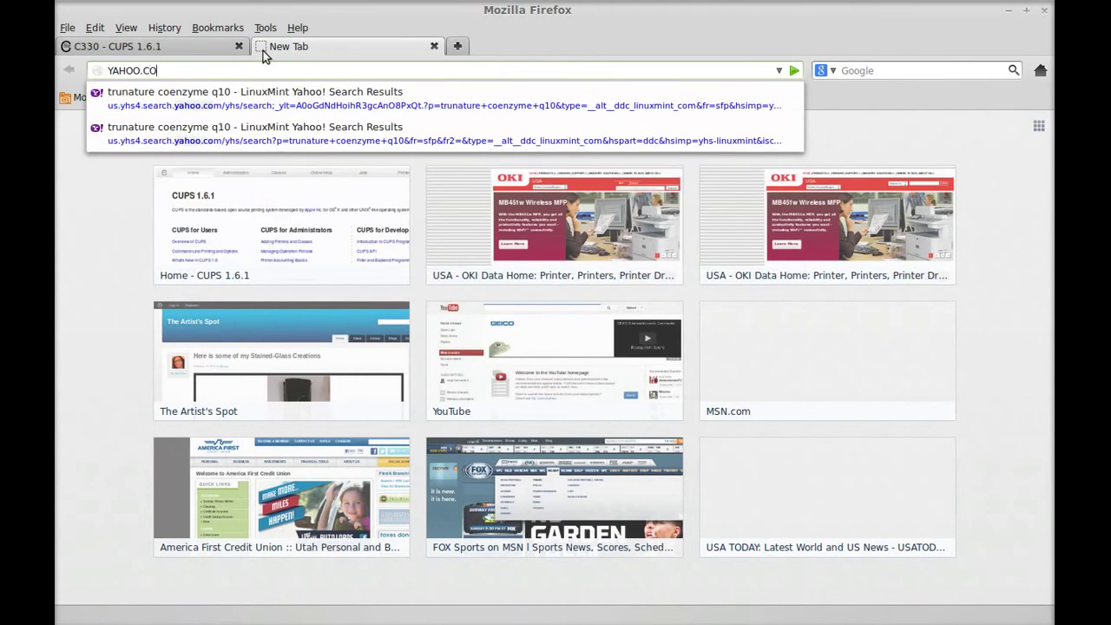
pyautogui.press('Return')
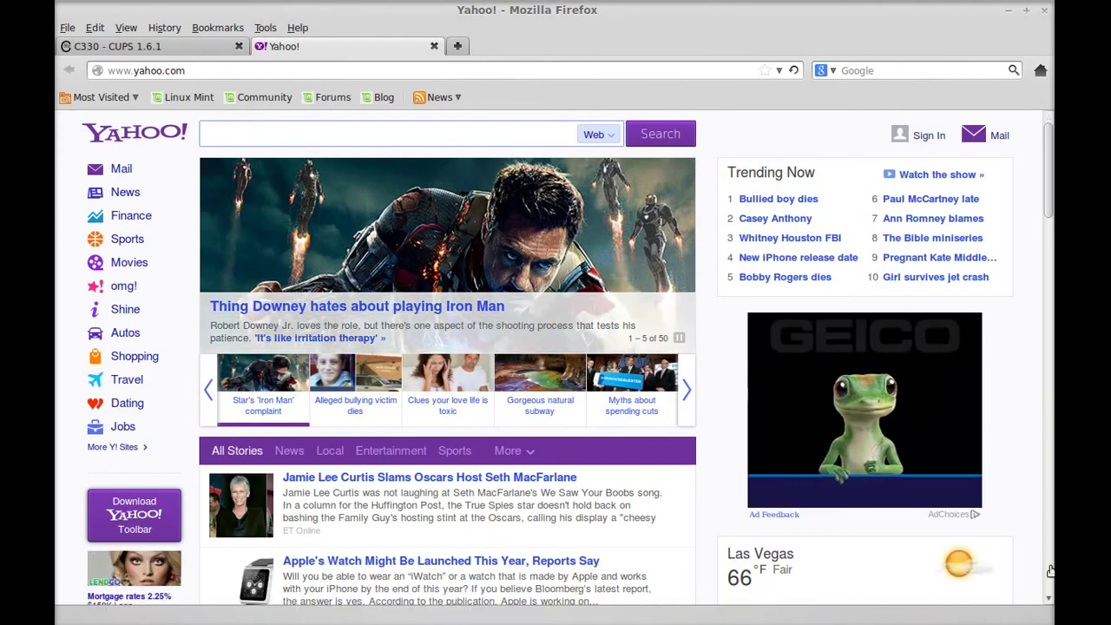
pyautogui.scroll(-6, 1050, 598)
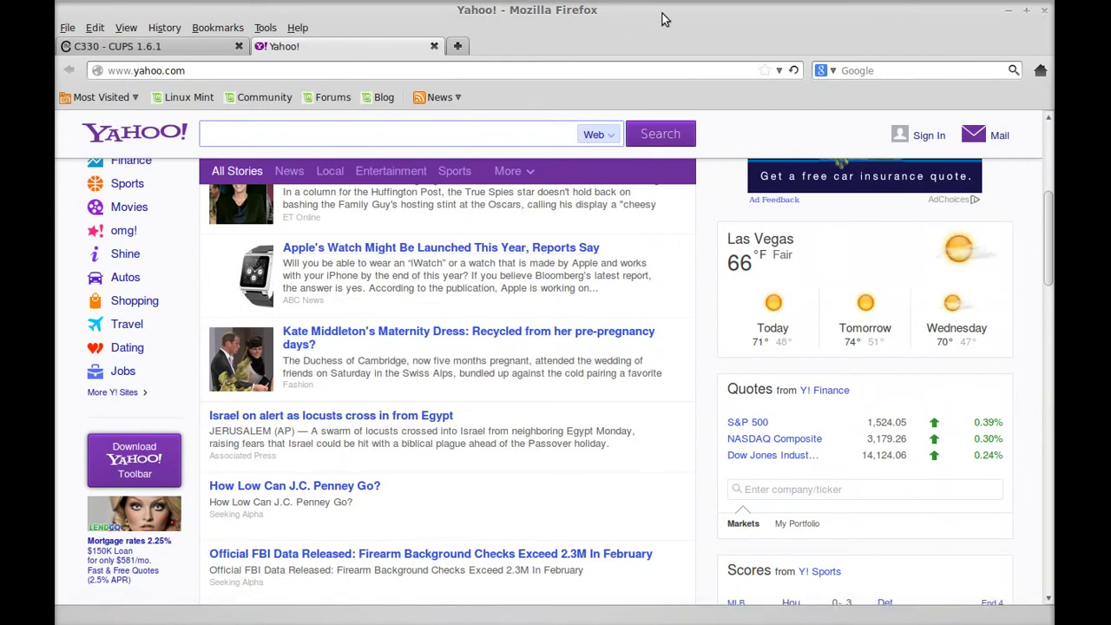
pyautogui.hotkey('ctrl', 'p')
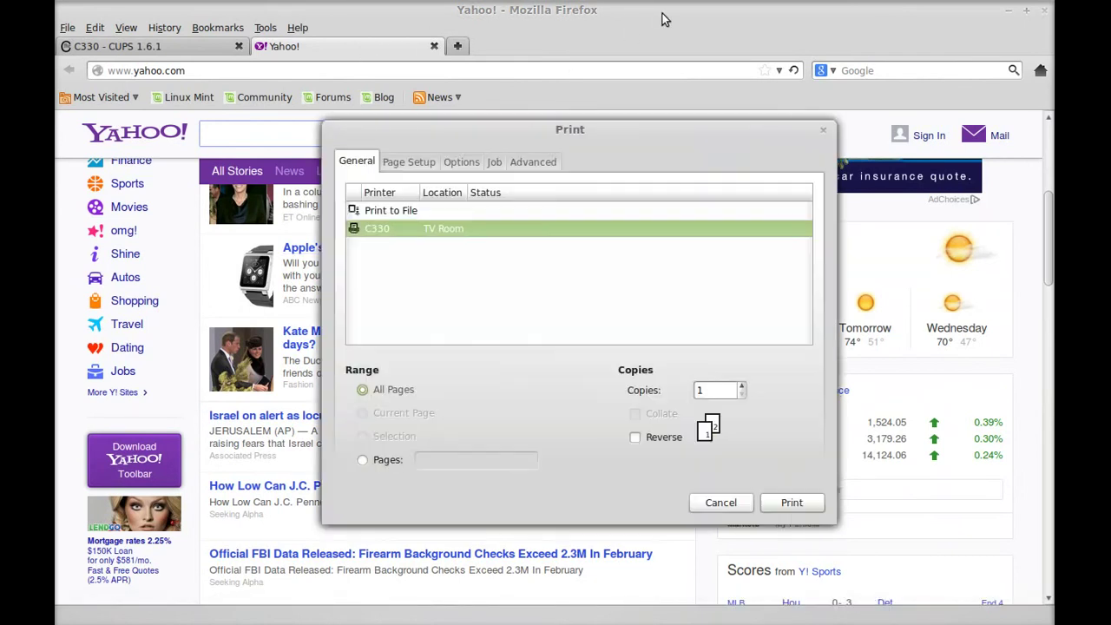
# Set Two-sided printing to Long Edge (Standard) on the Page Setup tab.
pyautogui.click(408, 163)
pyautogui.click(448, 212)
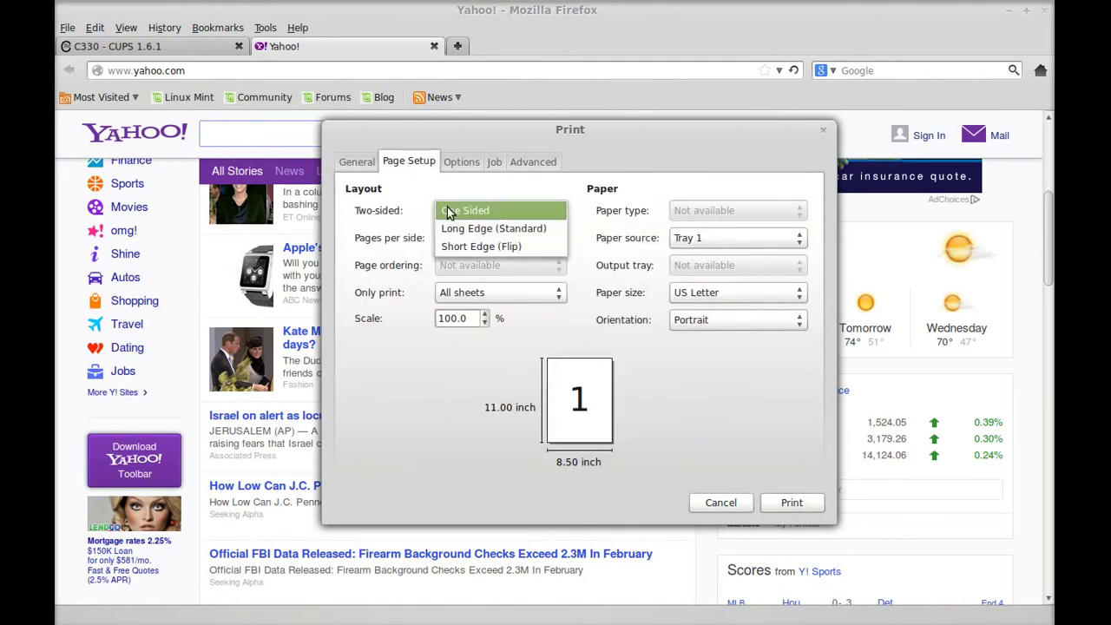
pyautogui.click(455, 228)
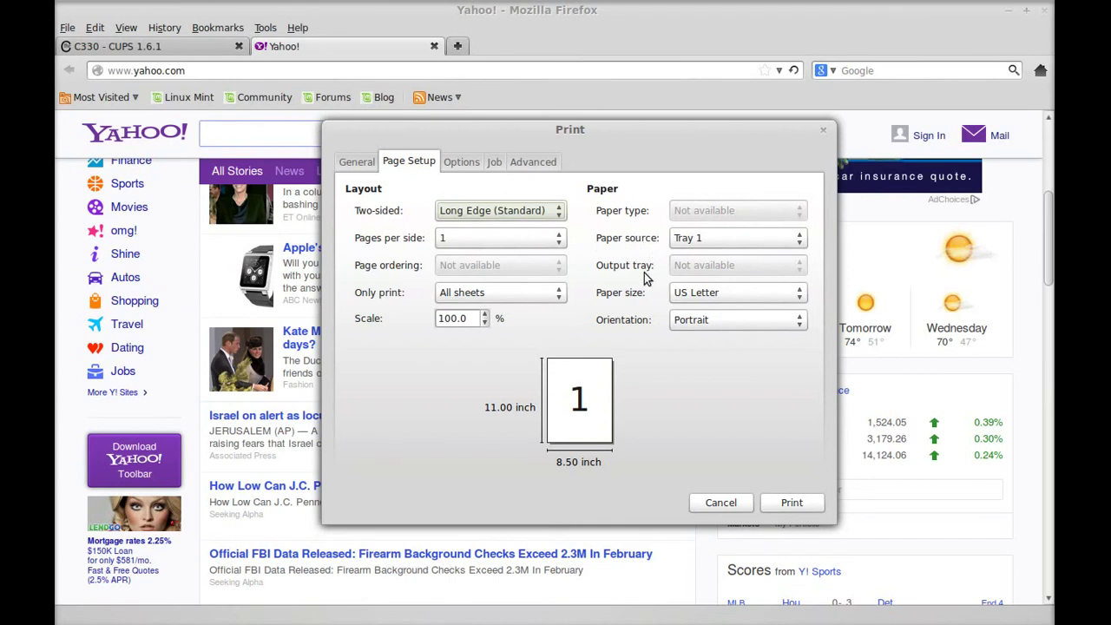
# Keep Quality Normal, Media Type Printer Setting and Color Mode Automatic, then print to C330.
pyautogui.click(523, 167)
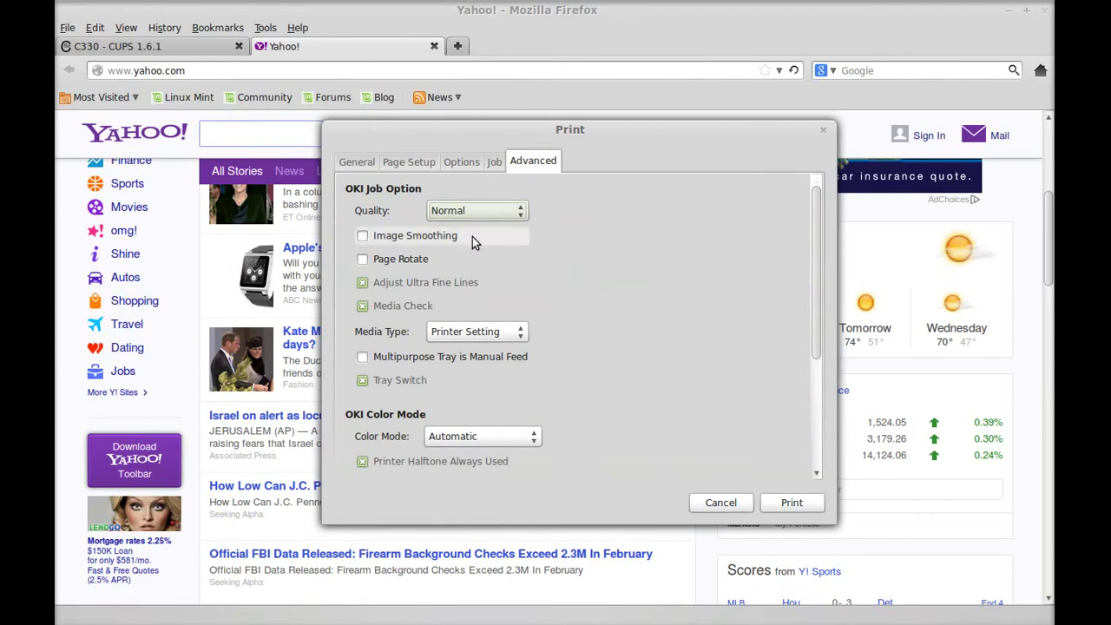
pyautogui.click(478, 211)
pyautogui.click(477, 211)
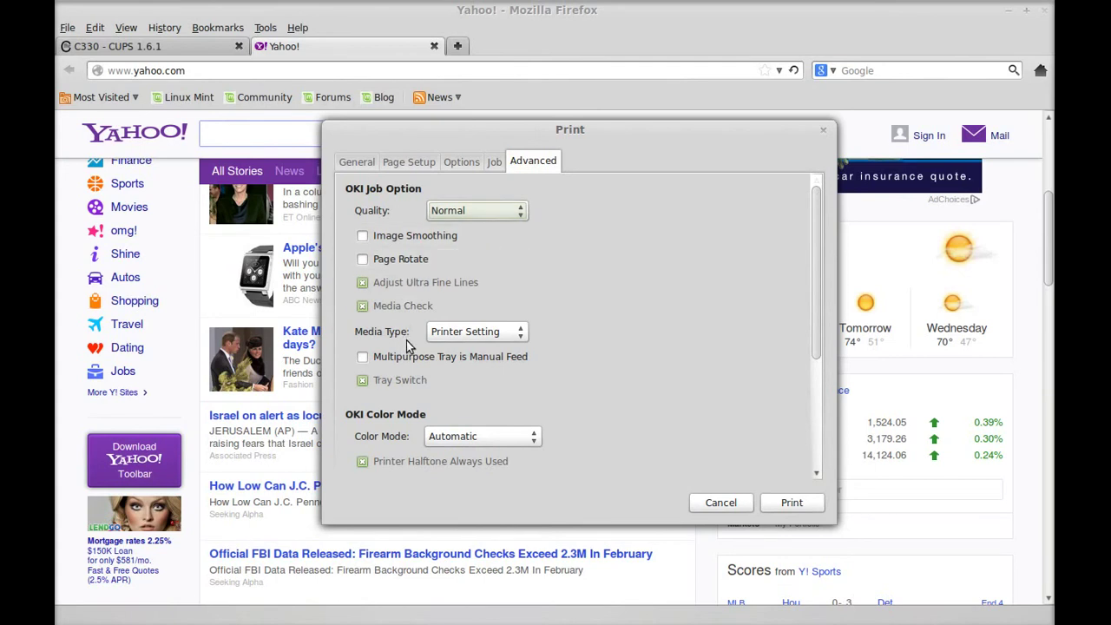
pyautogui.click(451, 334)
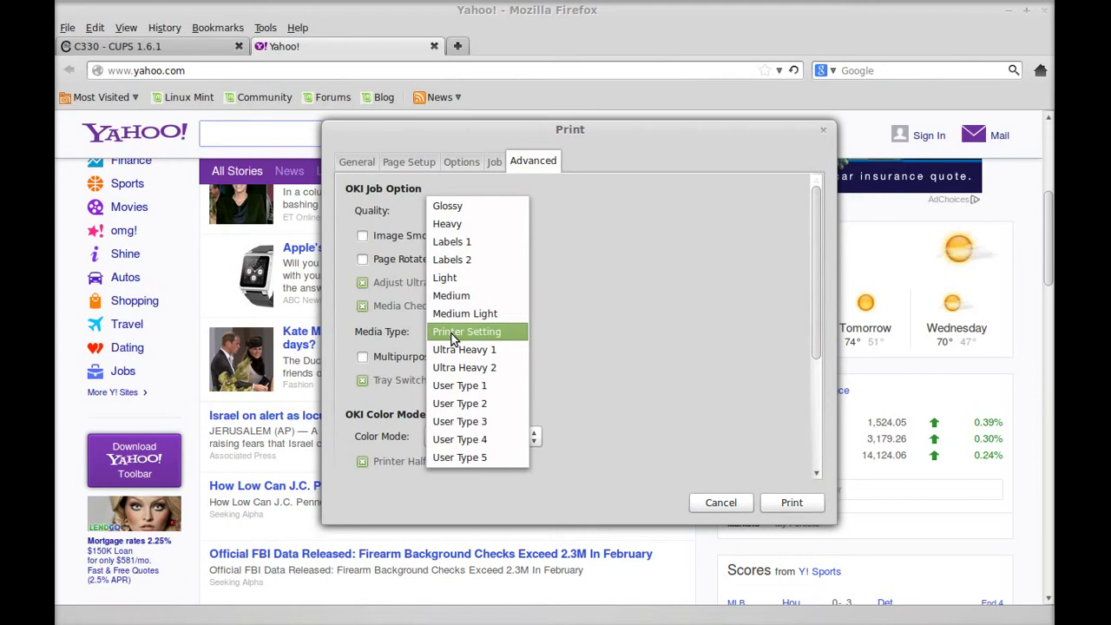
pyautogui.click(452, 339)
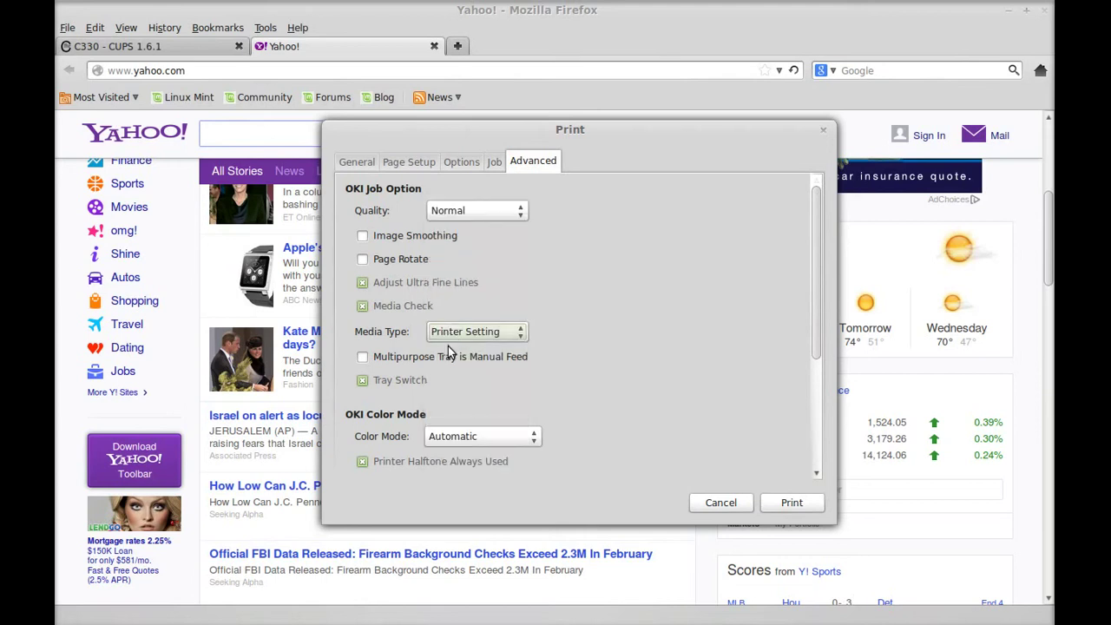
pyautogui.click(460, 436)
pyautogui.click(459, 438)
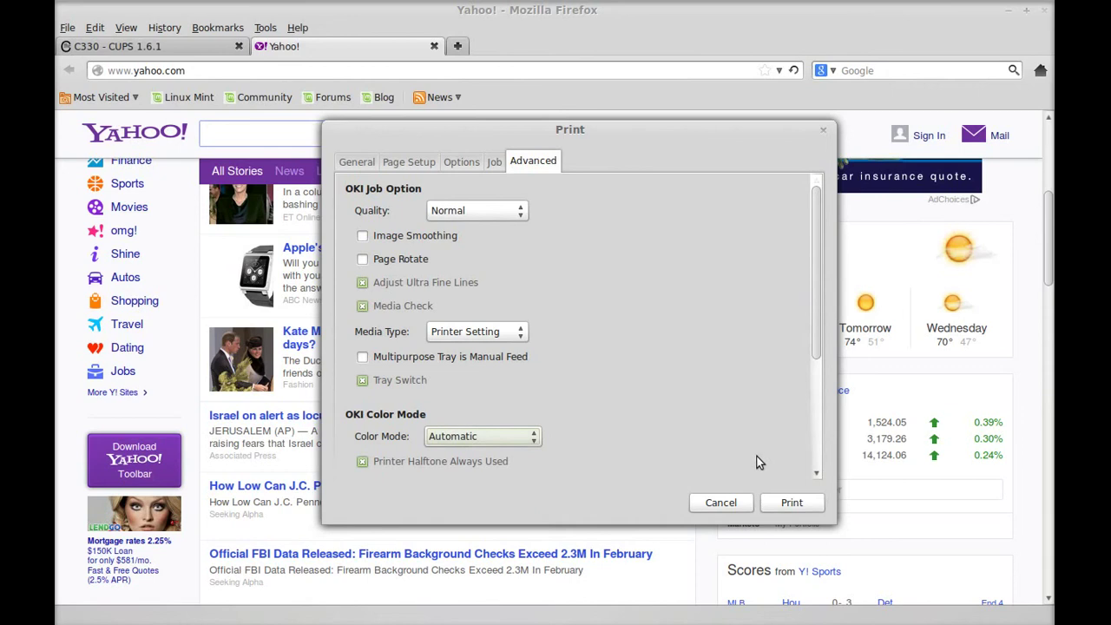
pyautogui.click(787, 503)
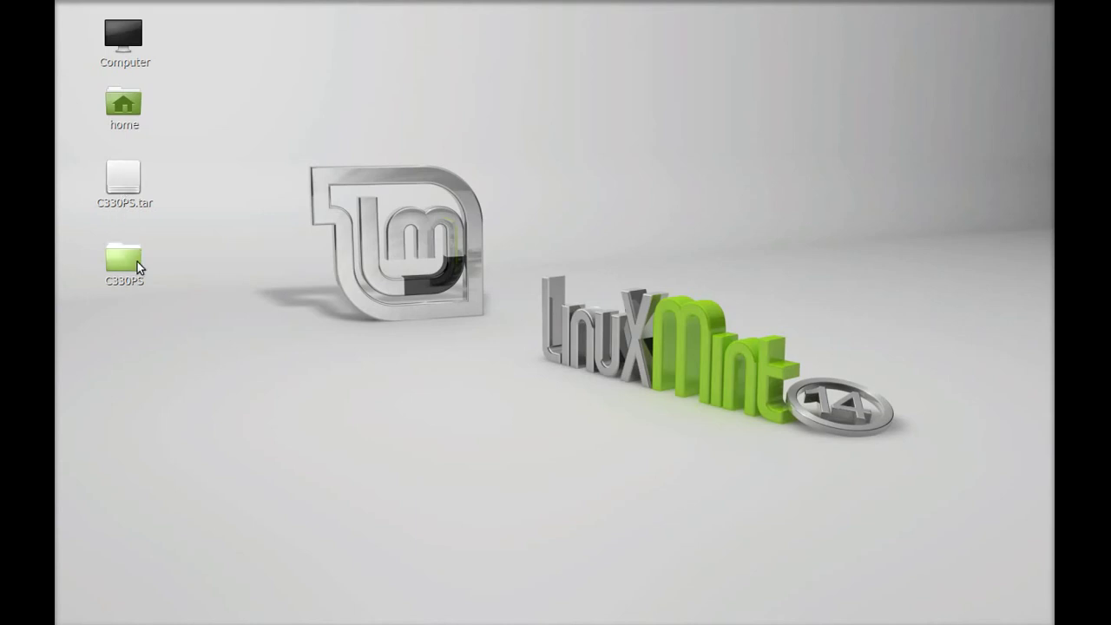
# Launch the file manager from the applications menu and open the Desktop folder.
pyautogui.press('super')
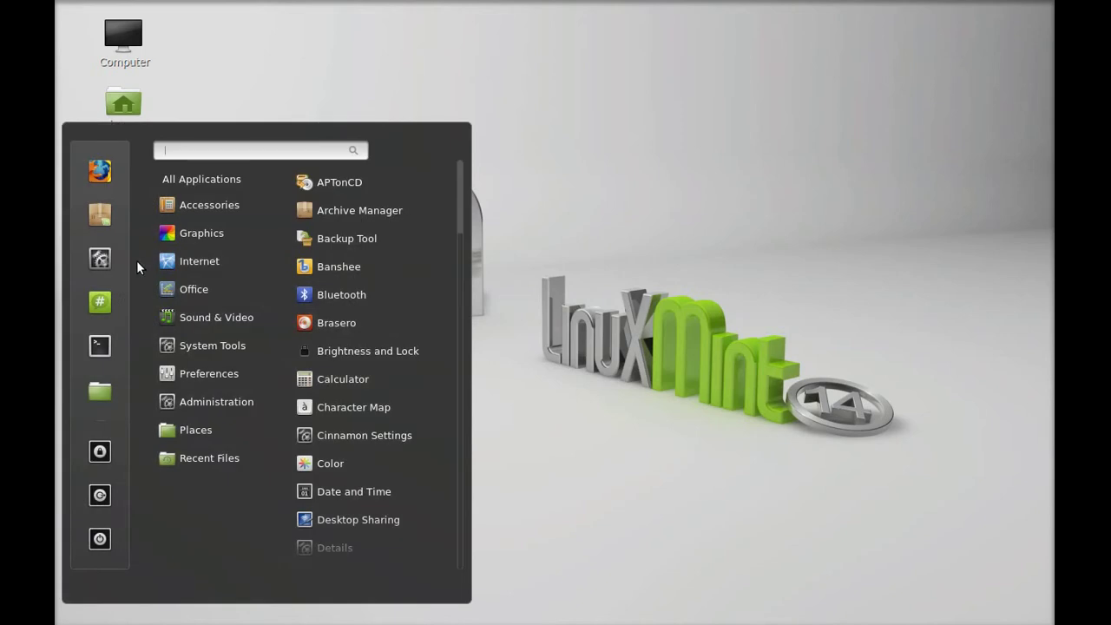
pyautogui.click(94, 398)
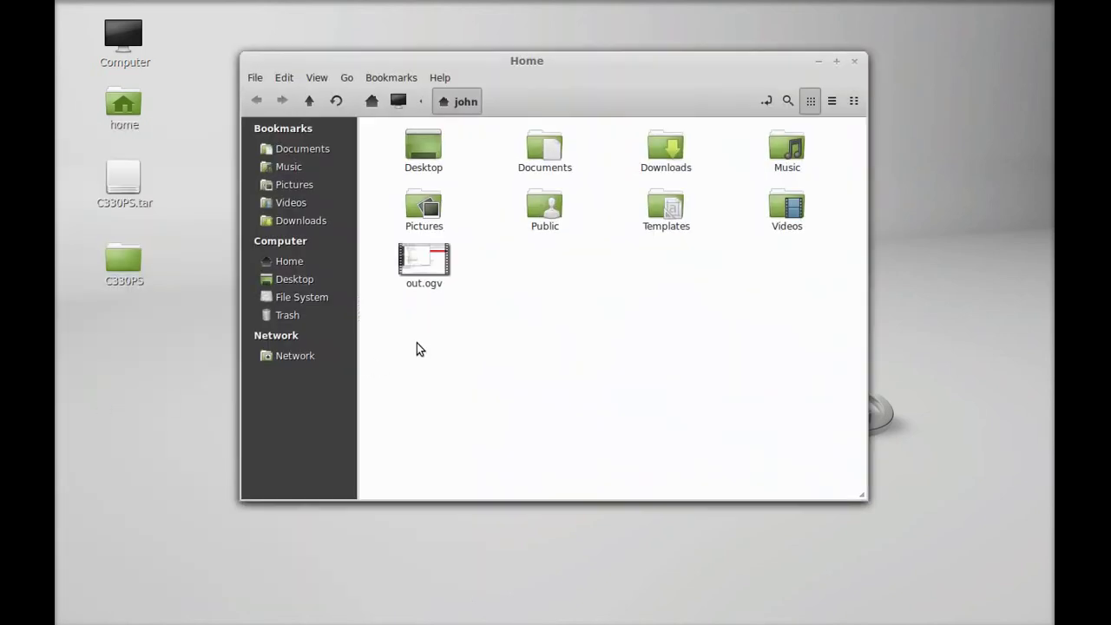
pyautogui.doubleClick(430, 143)
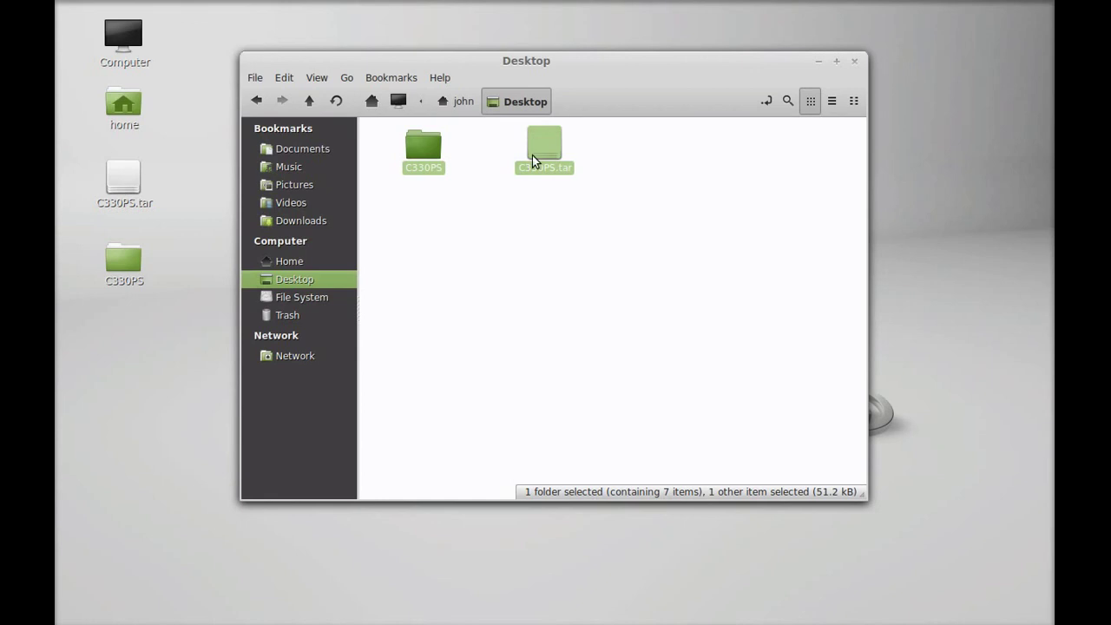
# Permanently delete the C330PS folder and C330PS.tar archive.
pyautogui.rightClick(532, 157)
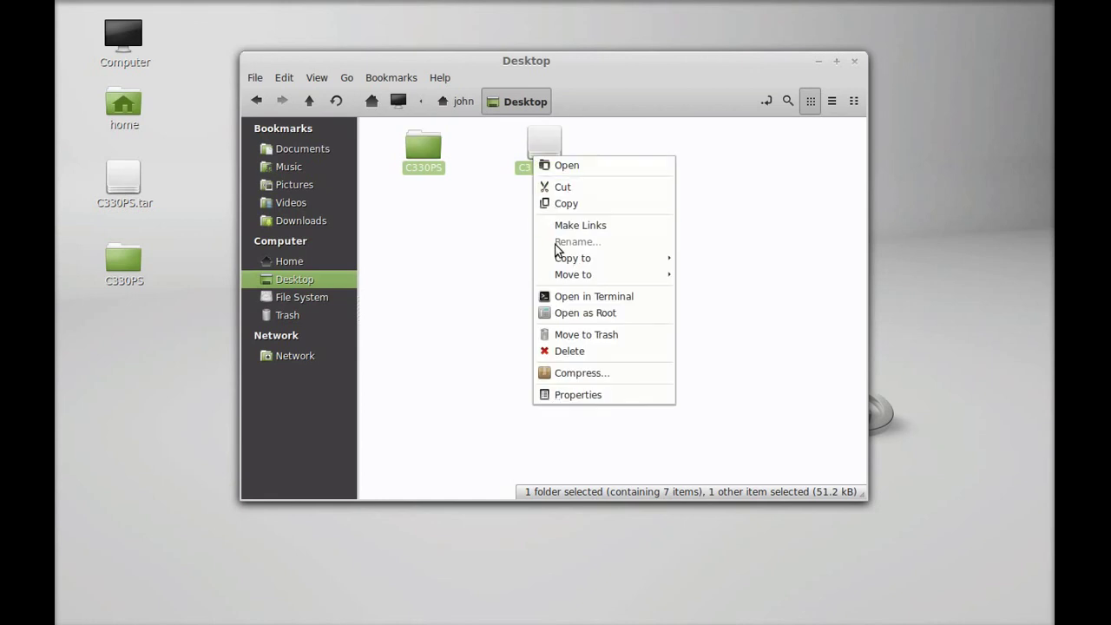
pyautogui.click(565, 352)
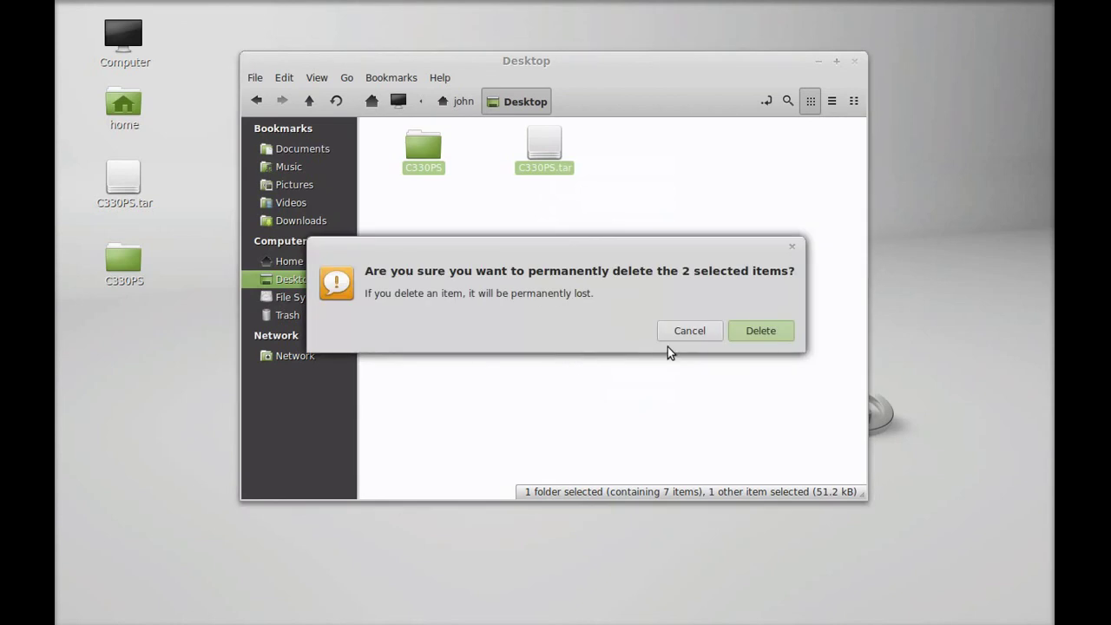
pyautogui.click(747, 337)
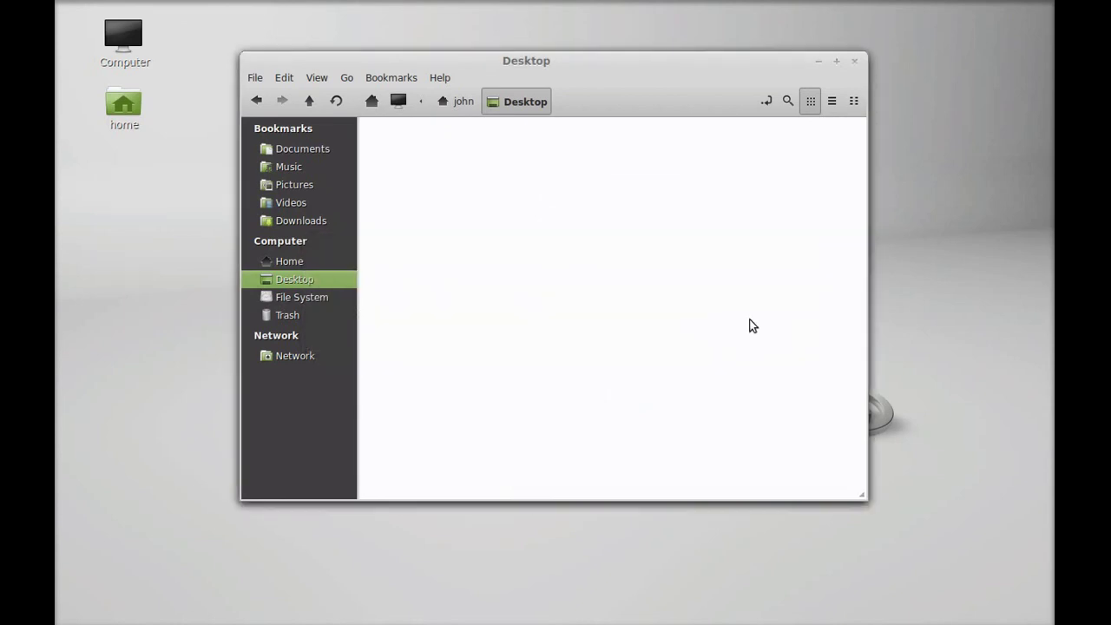